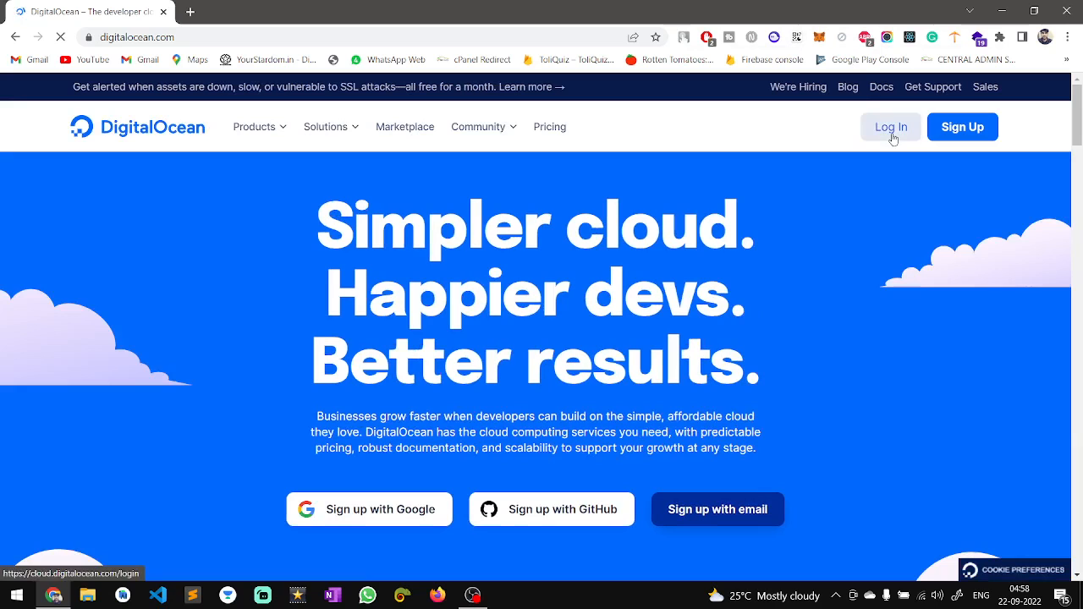
Step: Log in to DigitalOcean through Google, choosing the account holder's existing Google account
{"action": "left_click", "coordinate": [892, 132]}
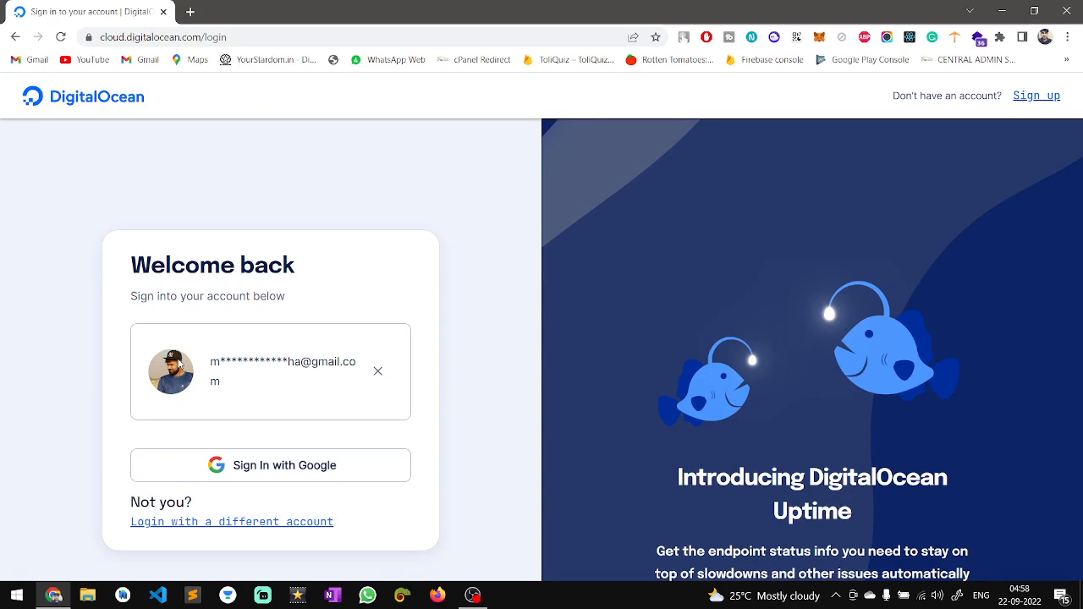
{"action": "left_click", "coordinate": [200, 477]}
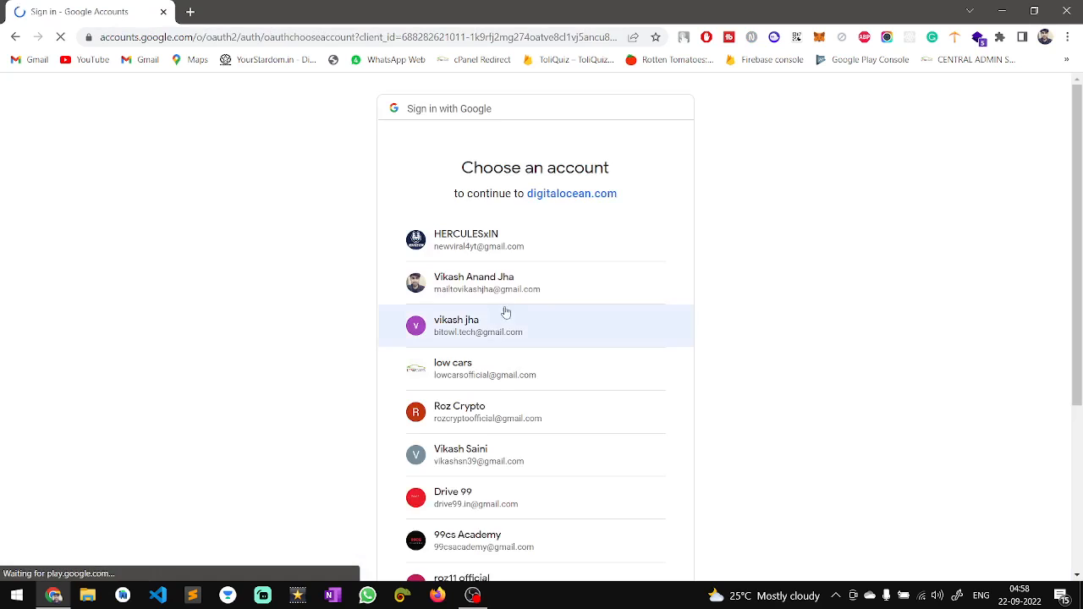
{"action": "left_click", "coordinate": [559, 290]}
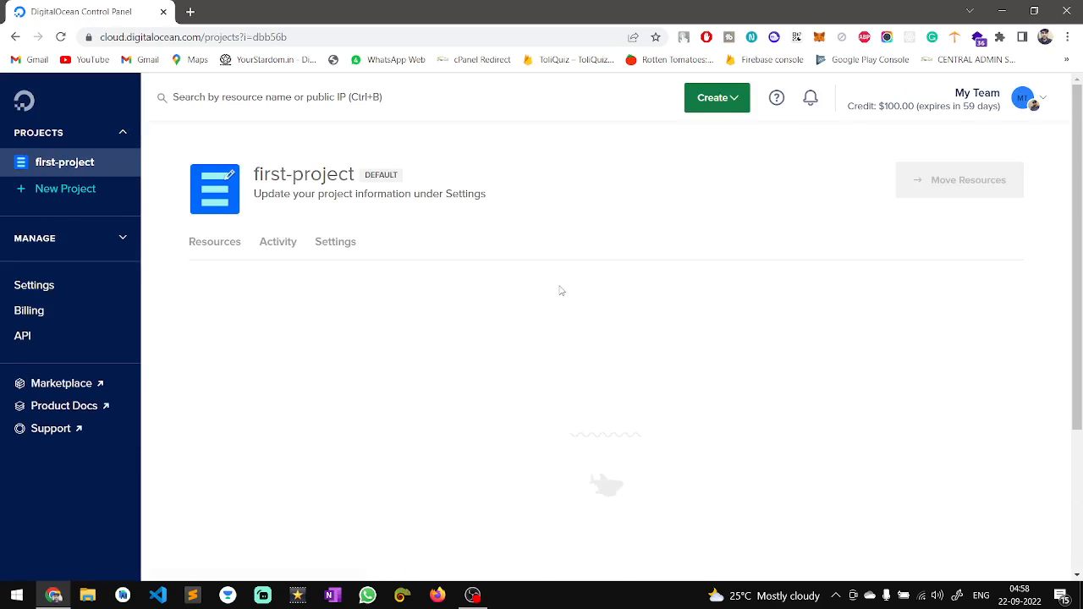
Step: Start creating a new Droplet from the first-project page
{"action": "scroll", "coordinate": [559, 291], "scroll_direction": "down", "scroll_amount": 3}
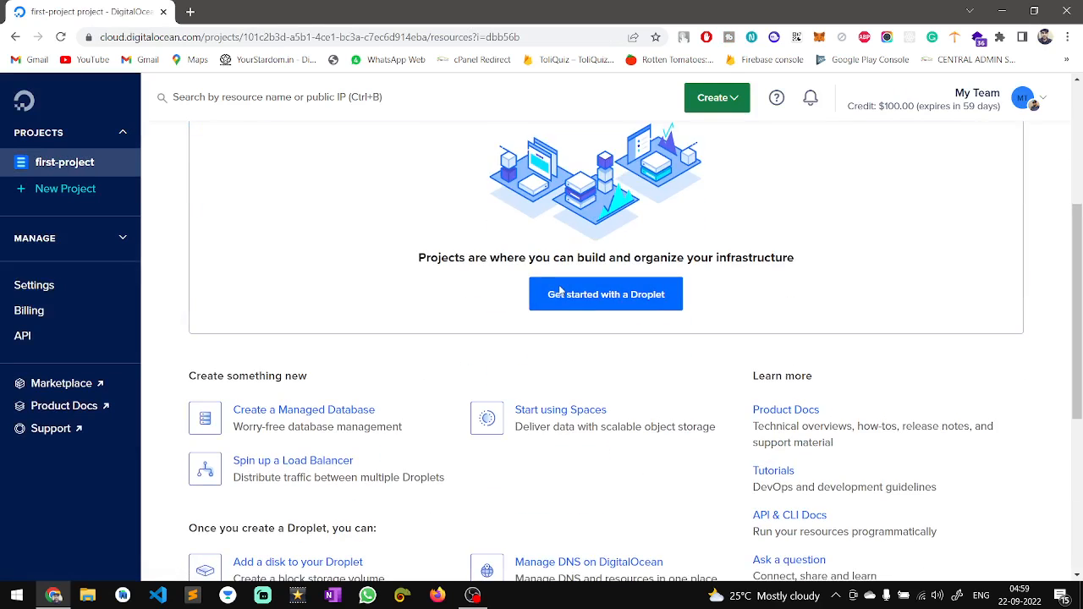
{"action": "scroll", "coordinate": [560, 292], "scroll_direction": "down", "scroll_amount": 1}
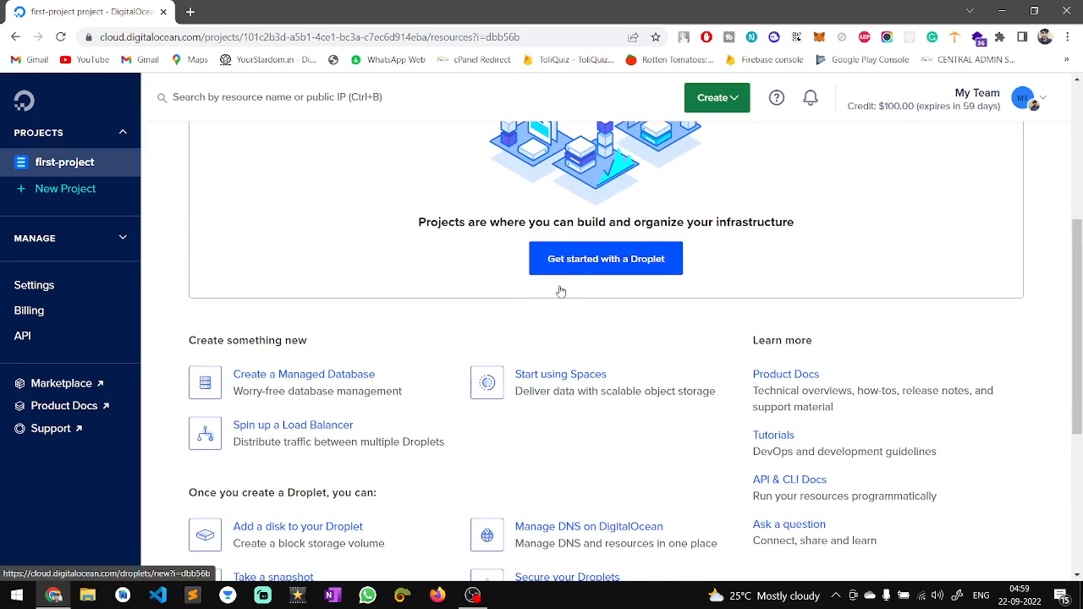
{"action": "scroll", "coordinate": [561, 291], "scroll_direction": "up", "scroll_amount": 1}
{"action": "left_click", "coordinate": [718, 100]}
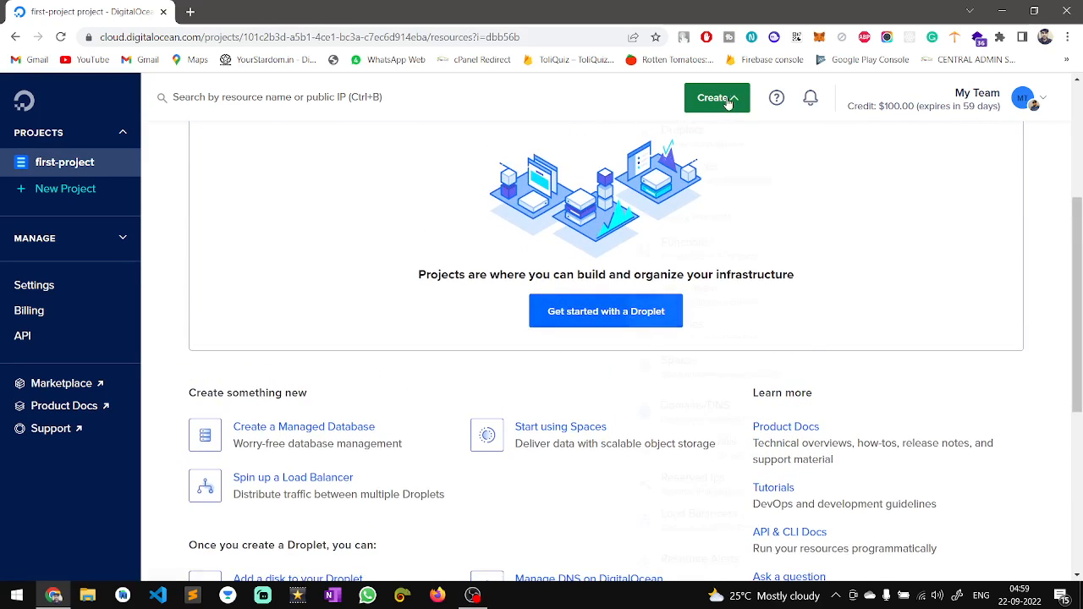
{"action": "left_click", "coordinate": [680, 145]}
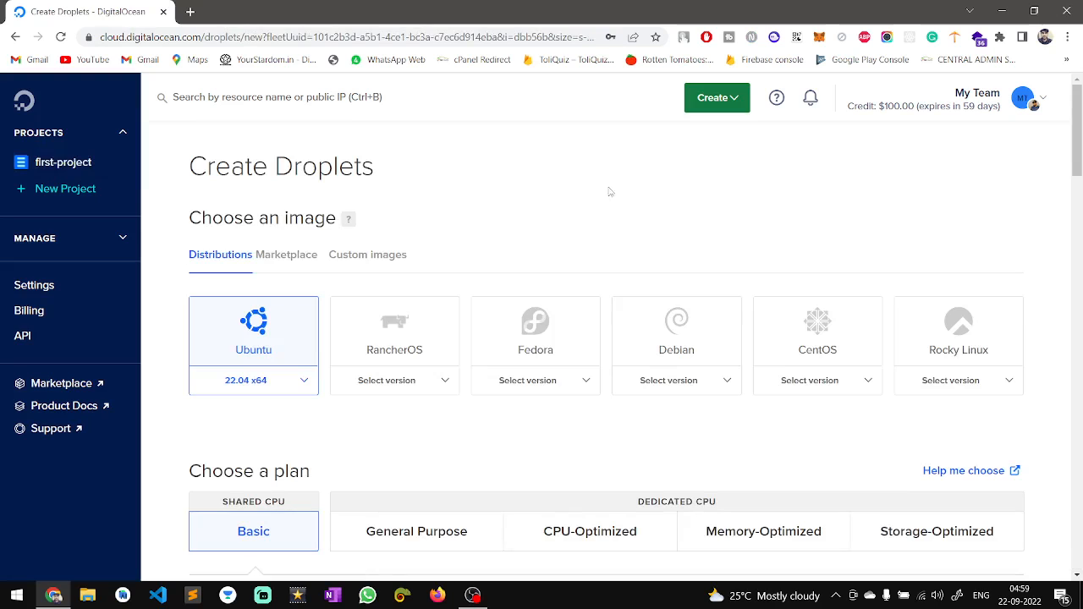
Step: Search the Marketplace images for cpanel and choose cPanel & WHM as the Droplet's image
{"action": "left_click", "coordinate": [296, 267]}
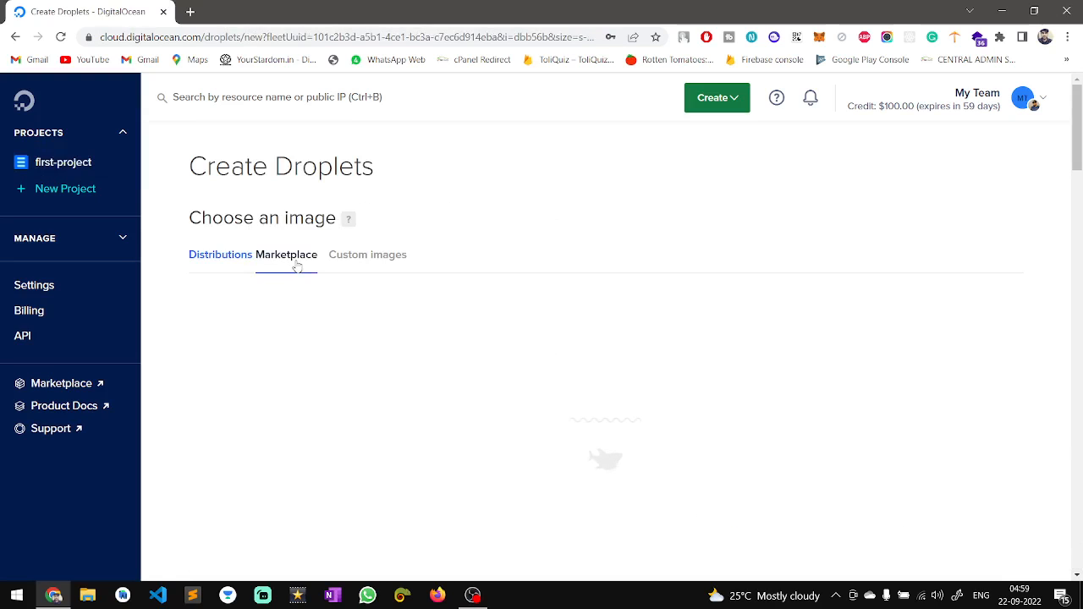
{"action": "scroll", "coordinate": [539, 306], "scroll_direction": "down", "scroll_amount": 2}
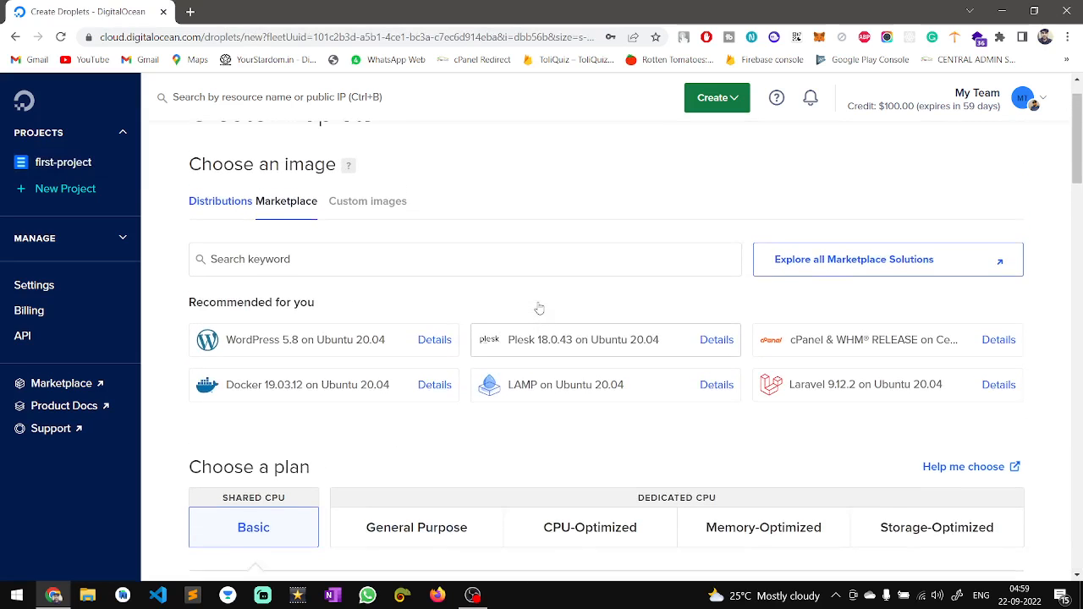
{"action": "scroll", "coordinate": [401, 277], "scroll_direction": "up", "scroll_amount": 1}
{"action": "left_click", "coordinate": [370, 269]}
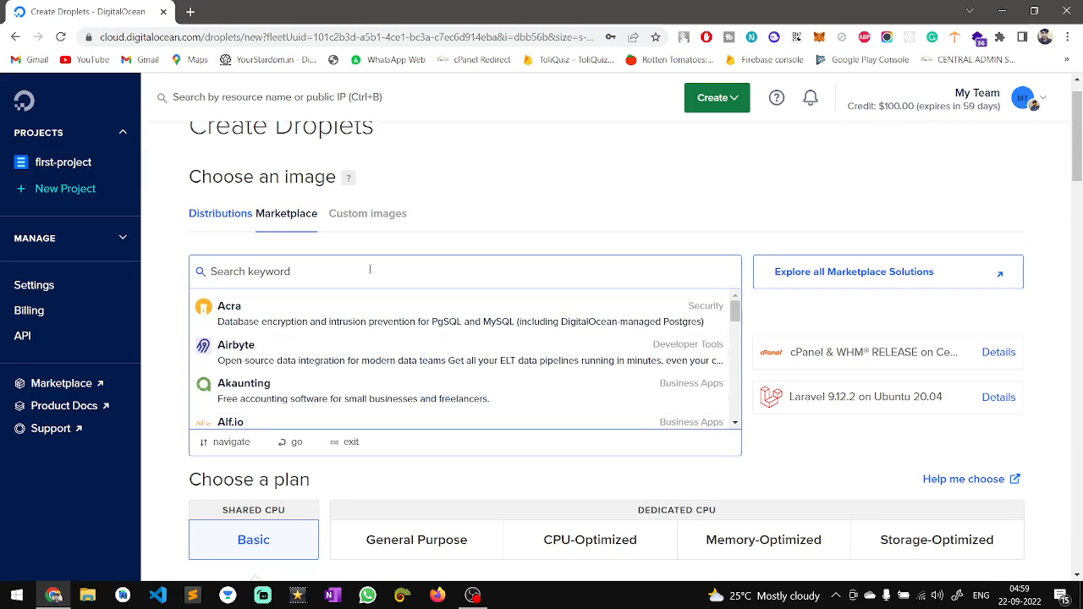
{"action": "type", "text": "cpanel"}
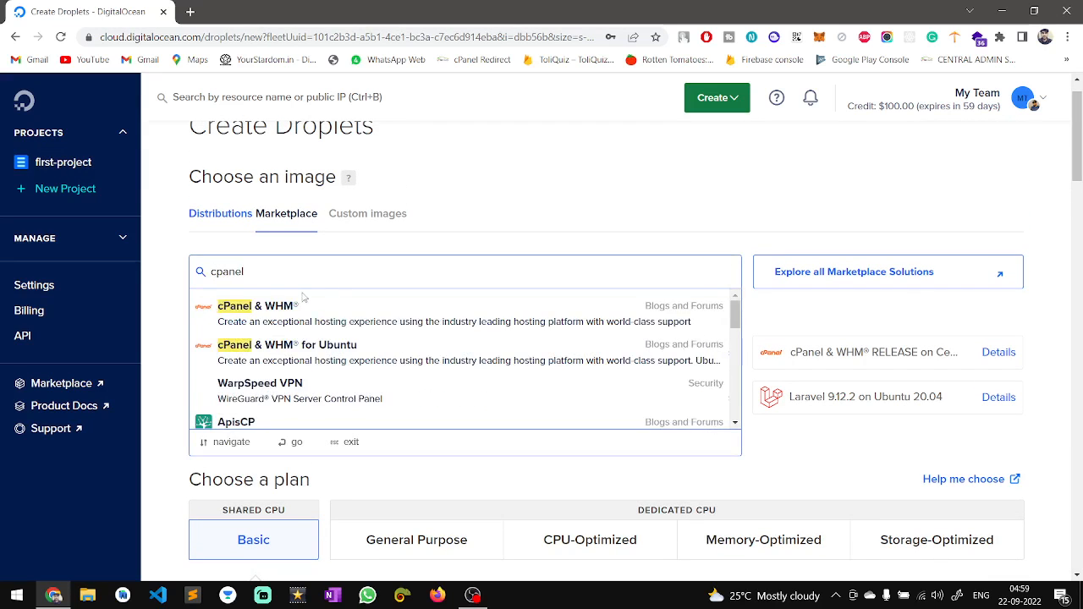
{"action": "left_click", "coordinate": [232, 312]}
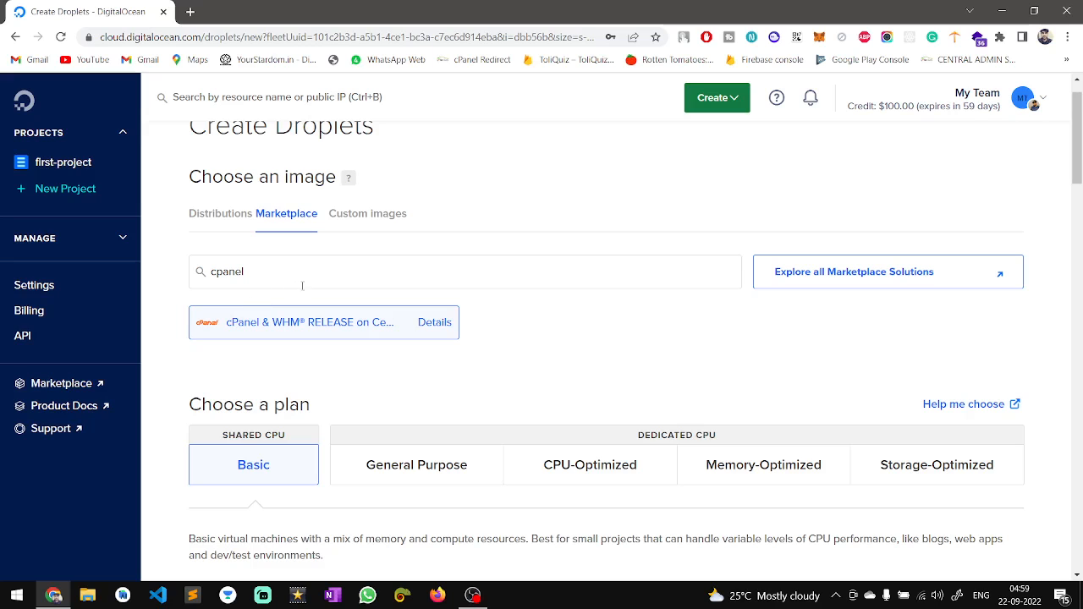
{"action": "left_click", "coordinate": [434, 323]}
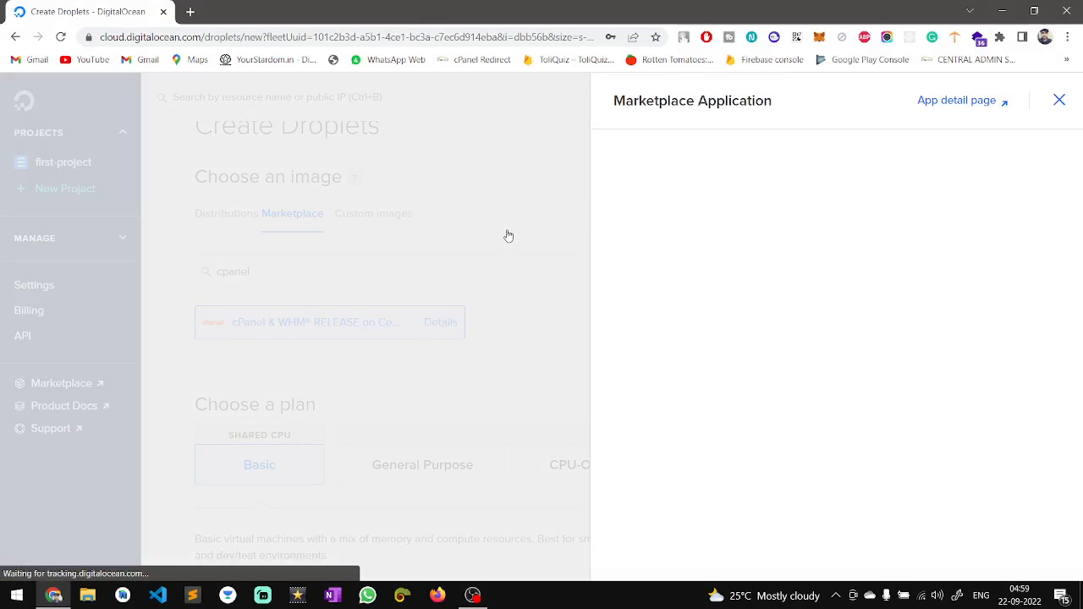
{"action": "left_click", "coordinate": [536, 213]}
Step: Choose the Basic plan's Regular with SSD CPU option at $6/mo with 1 GB, 1 CPU and 25 GB disk
{"action": "scroll", "coordinate": [538, 215], "scroll_direction": "down", "scroll_amount": 3}
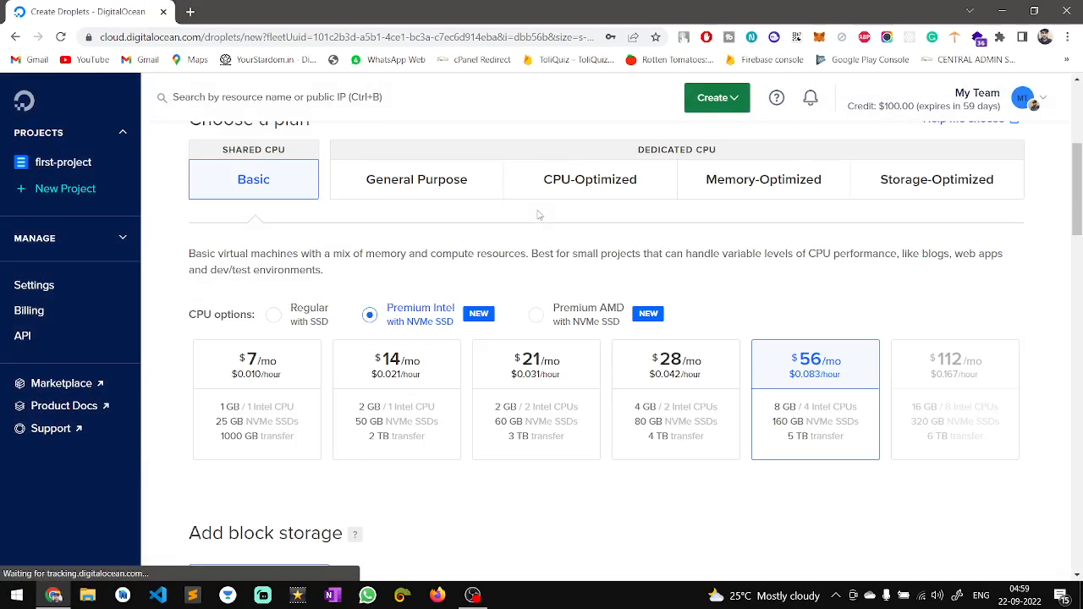
{"action": "scroll", "coordinate": [415, 248], "scroll_direction": "down", "scroll_amount": 2}
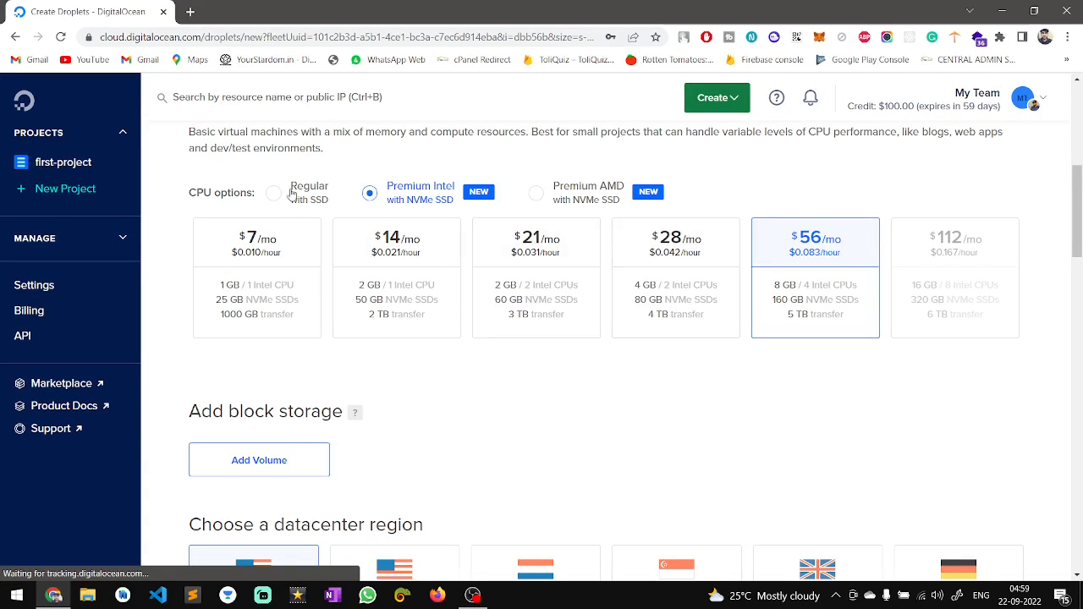
{"action": "left_click", "coordinate": [261, 244]}
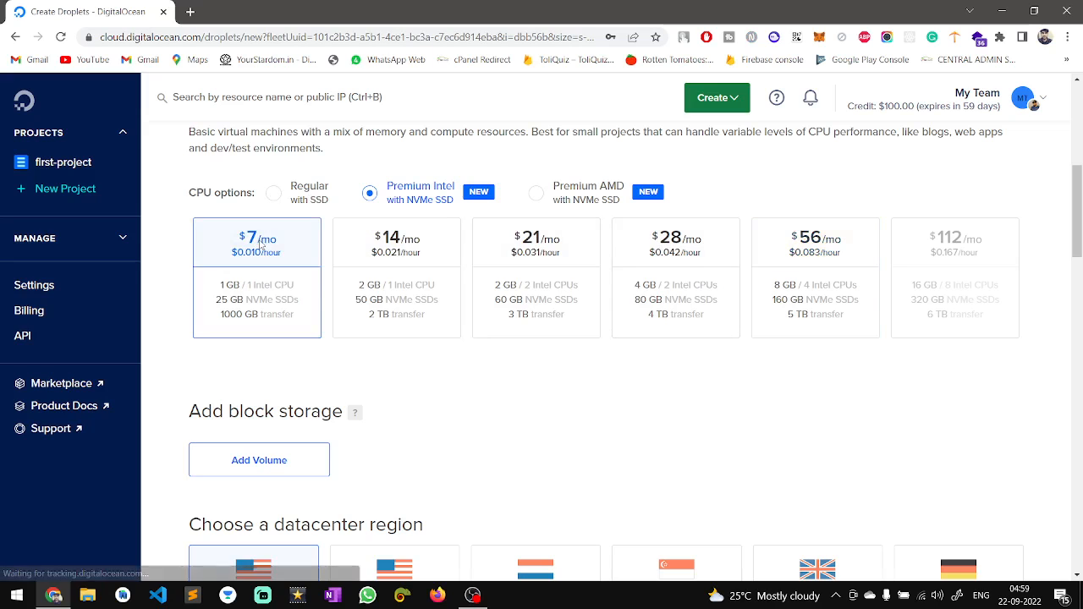
{"action": "scroll", "coordinate": [413, 381], "scroll_direction": "up", "scroll_amount": 1}
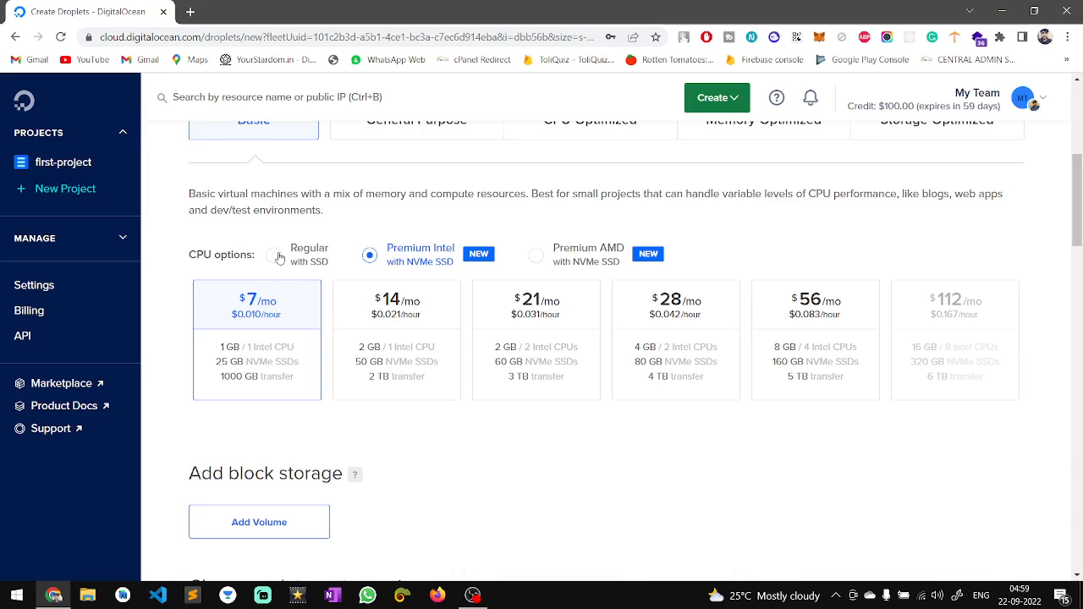
{"action": "left_click", "coordinate": [277, 256]}
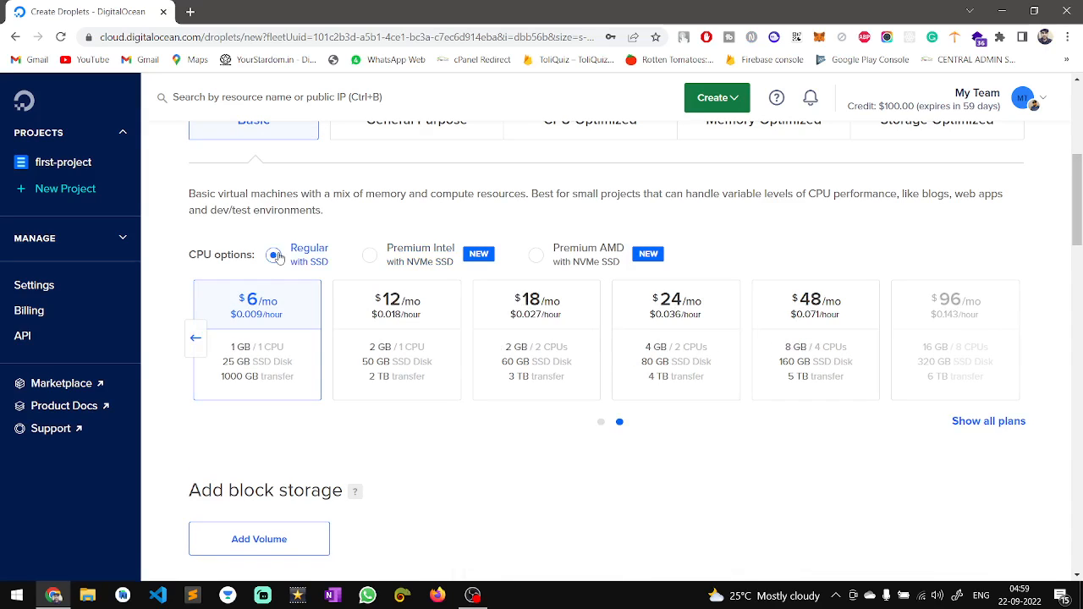
{"action": "left_click", "coordinate": [196, 338]}
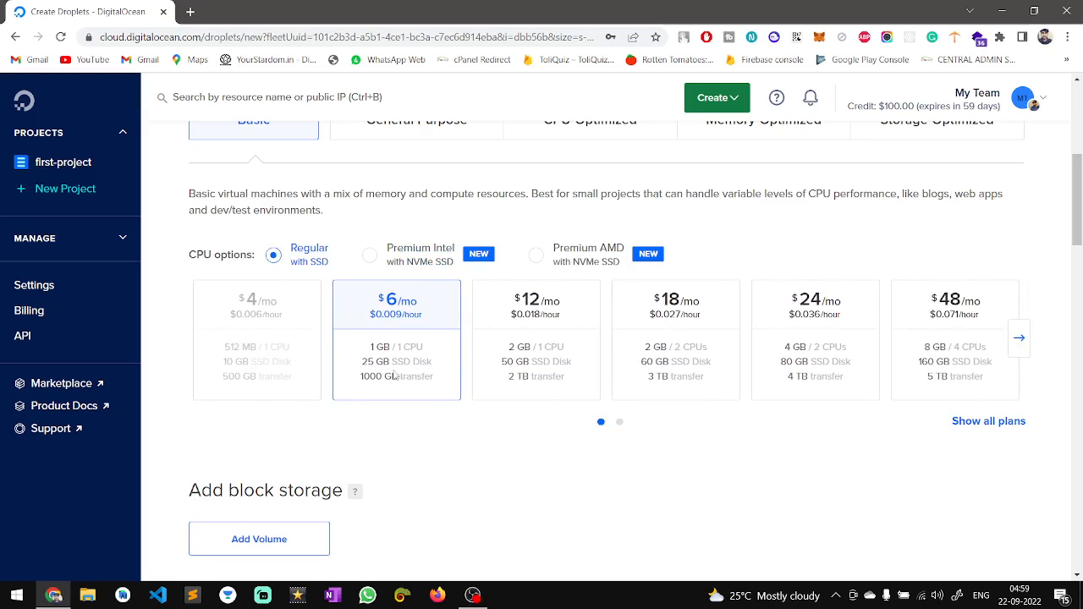
Step: Set the Droplet's datacenter region to Bangalore 1
{"action": "scroll", "coordinate": [381, 465], "scroll_direction": "down", "scroll_amount": 2}
{"action": "scroll", "coordinate": [381, 465], "scroll_direction": "down", "scroll_amount": 3}
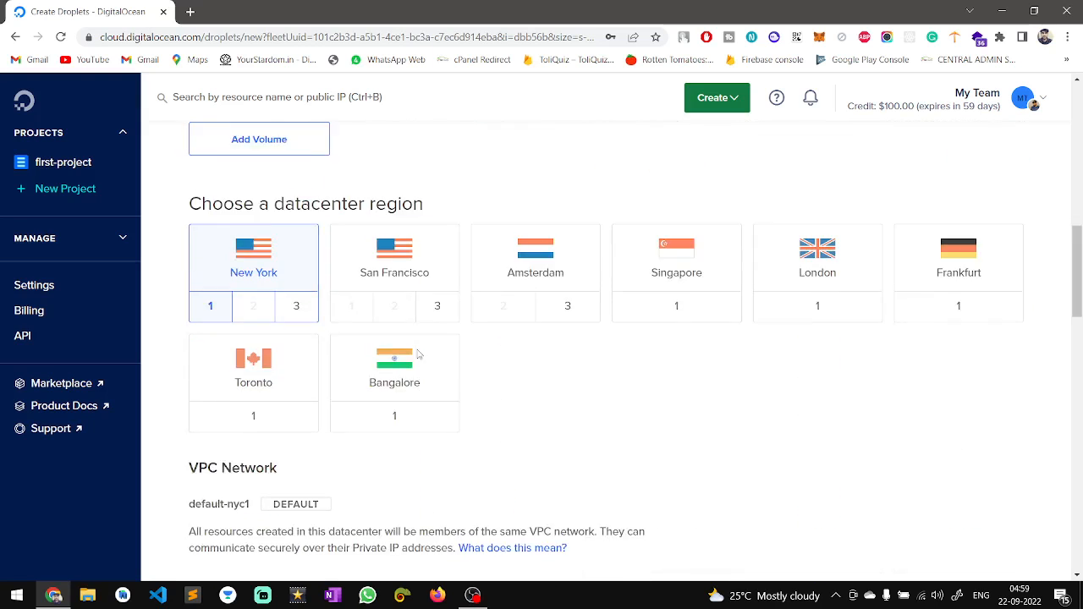
{"action": "scroll", "coordinate": [416, 355], "scroll_direction": "down", "scroll_amount": 2}
{"action": "left_click", "coordinate": [397, 242]}
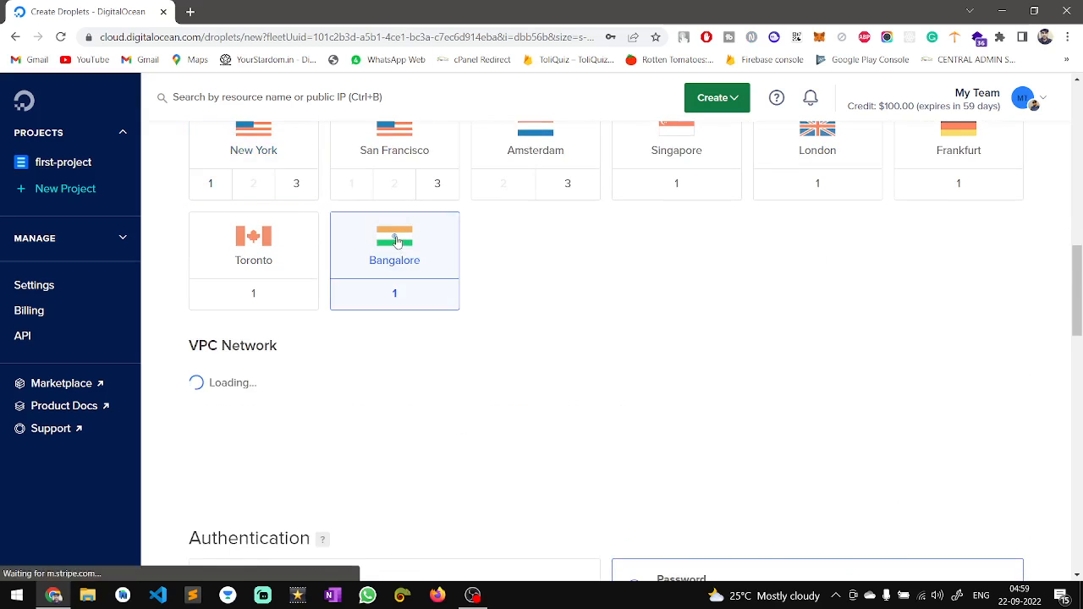
Step: Create the Droplet's root password using the browser's suggested strong password and update the saved password entry
{"action": "scroll", "coordinate": [542, 356], "scroll_direction": "down", "scroll_amount": 3}
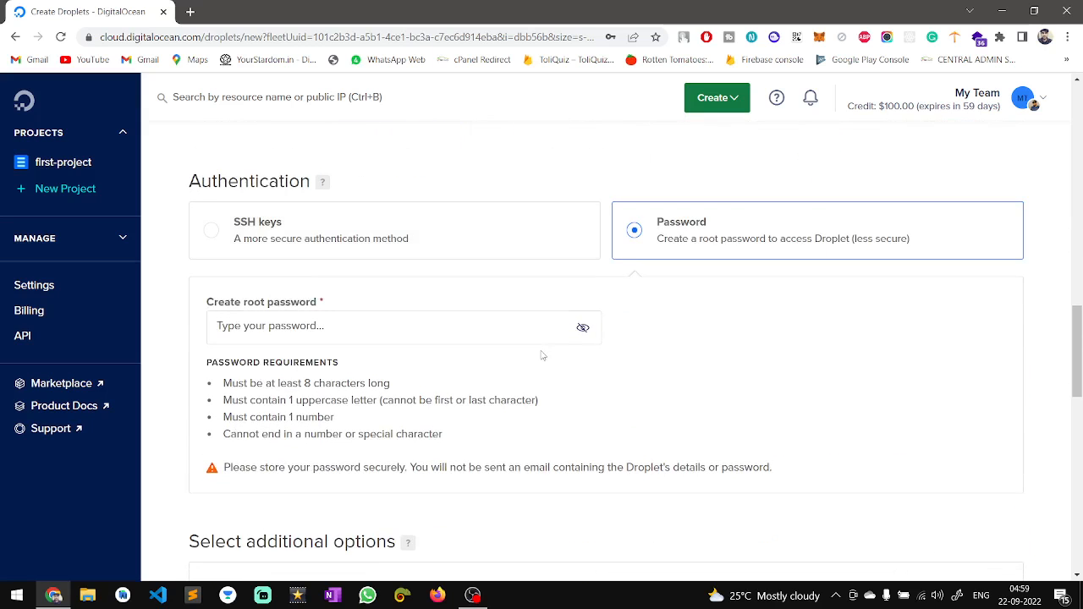
{"action": "scroll", "coordinate": [542, 356], "scroll_direction": "down", "scroll_amount": 1}
{"action": "left_click", "coordinate": [298, 291]}
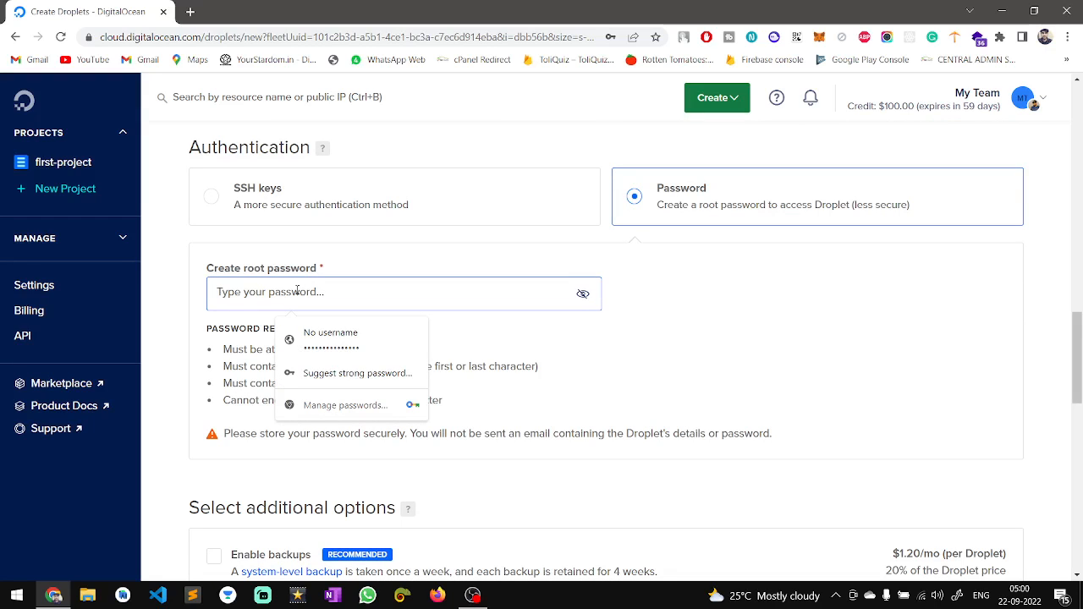
{"action": "type", "text": "•••••••••••"}
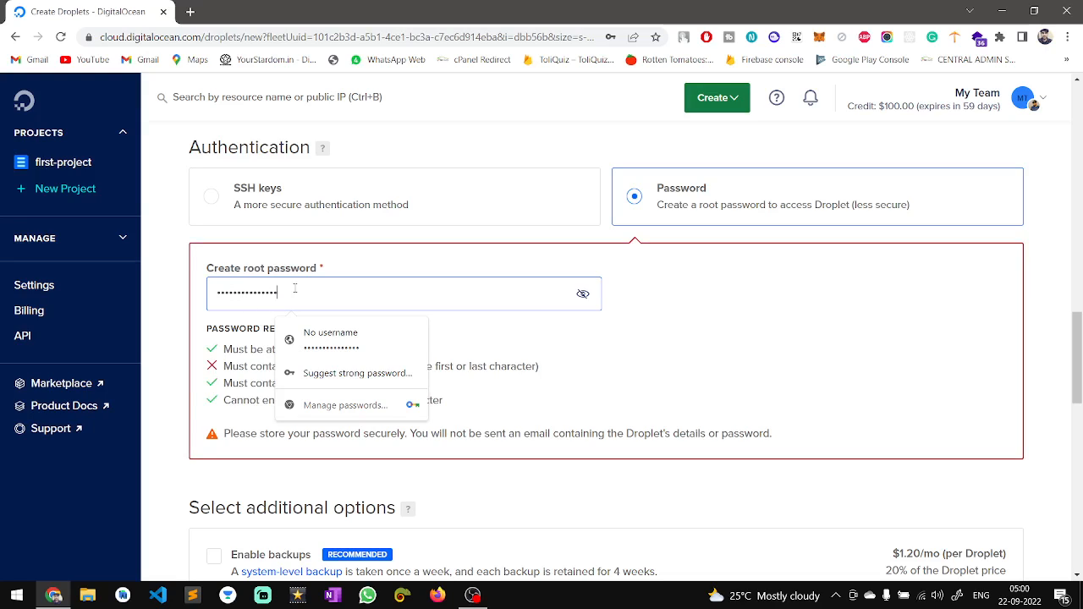
{"action": "left_click", "coordinate": [383, 370]}
{"action": "left_click", "coordinate": [432, 325]}
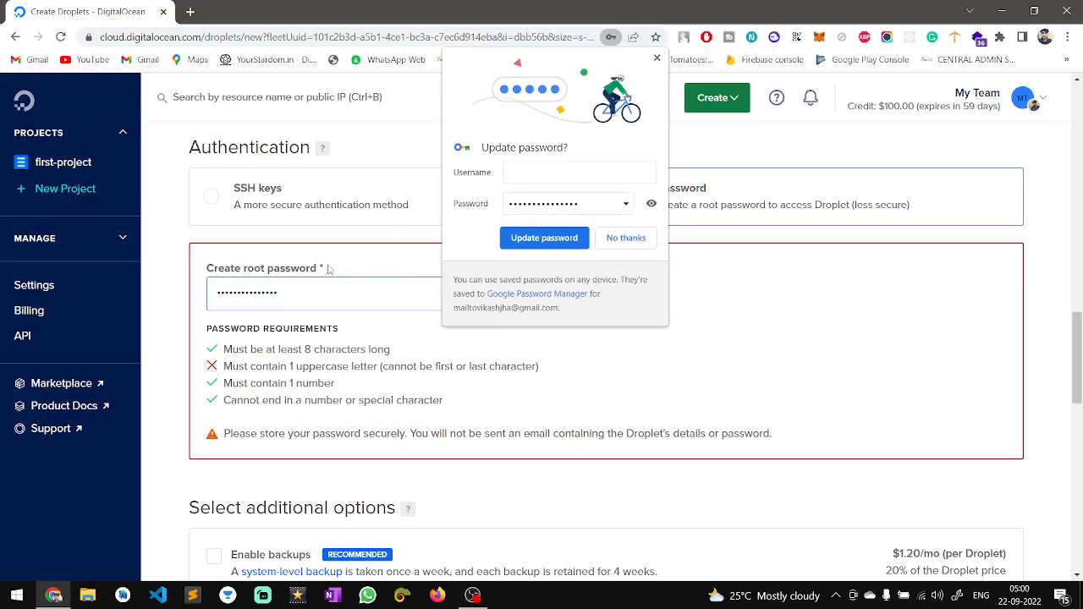
{"action": "left_click", "coordinate": [521, 171]}
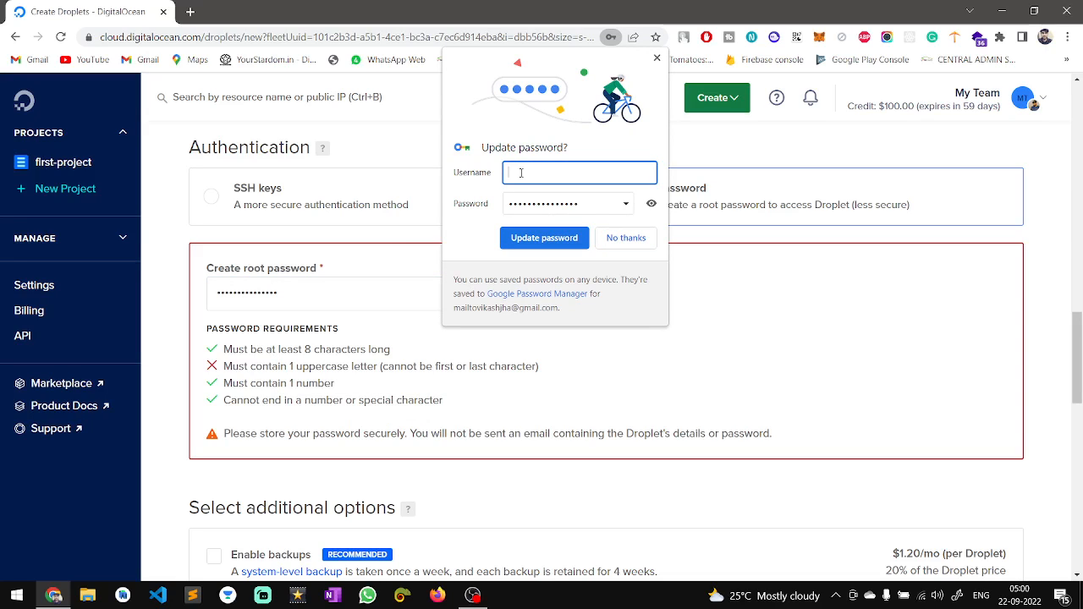
{"action": "left_click", "coordinate": [544, 238]}
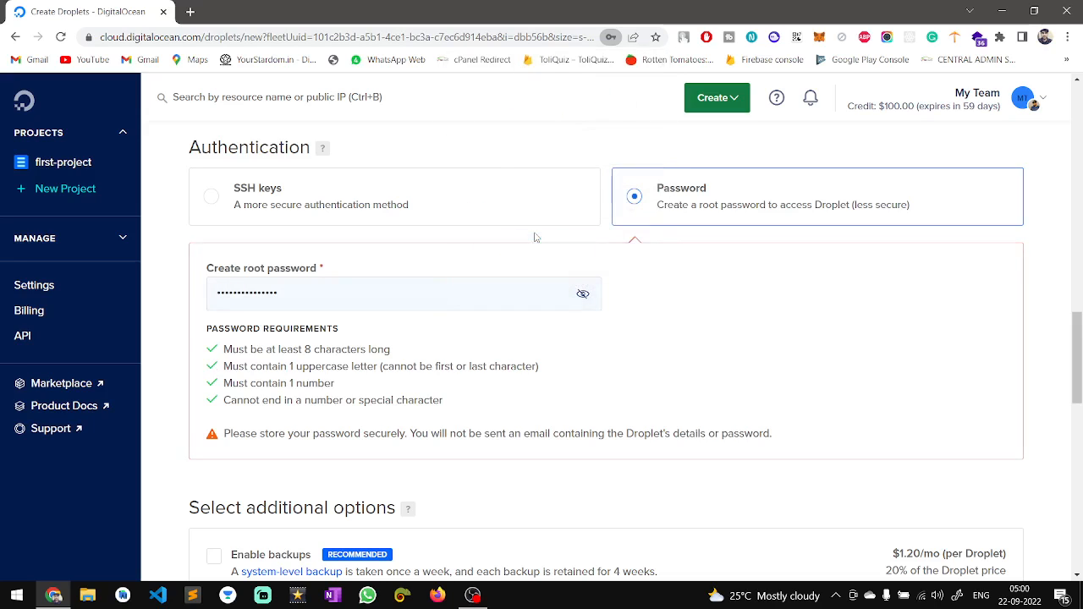
Step: Reveal the generated root password and select its full text
{"action": "left_click", "coordinate": [583, 296]}
{"action": "left_click", "coordinate": [326, 284]}
{"action": "left_click_drag", "start_coordinate": [326, 283], "coordinate": [180, 282]}
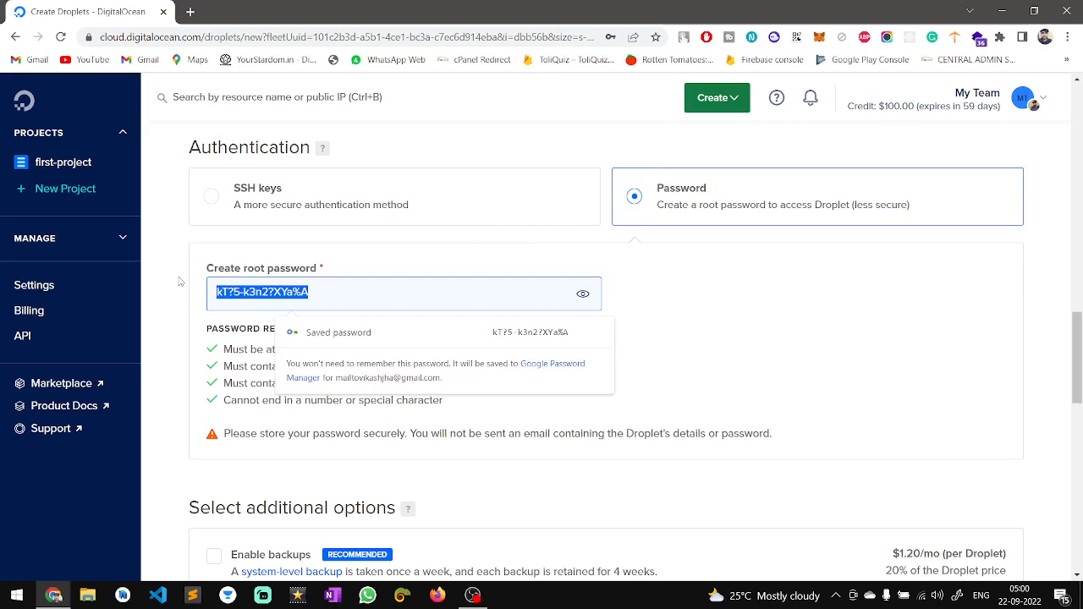
{"action": "left_click", "coordinate": [169, 351]}
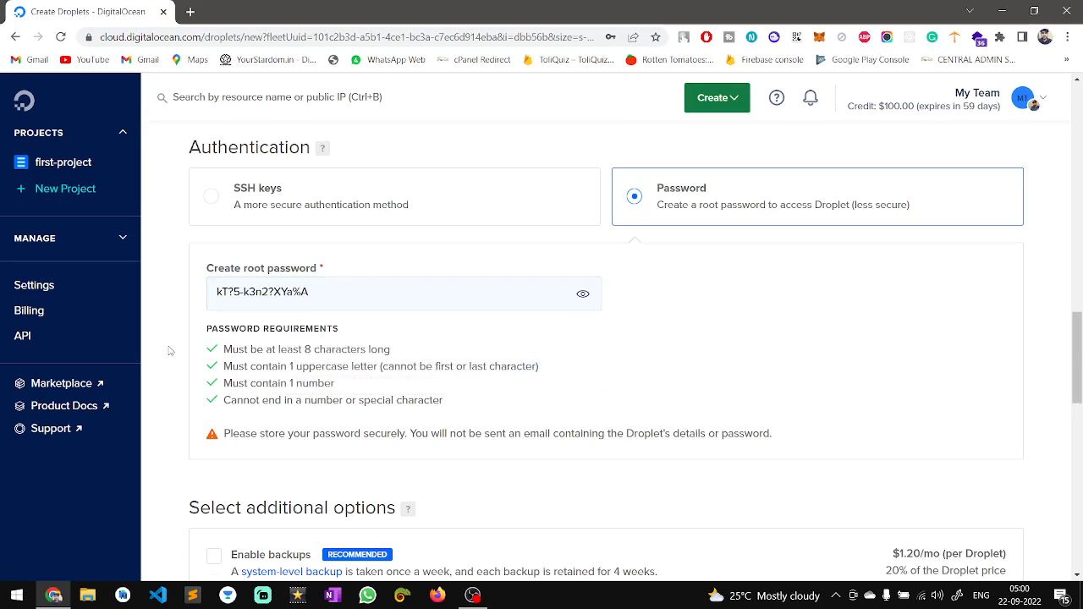
Step: Enable backups for the Droplet and review the chosen settings back up to the plan
{"action": "scroll", "coordinate": [169, 350], "scroll_direction": "down", "scroll_amount": 4}
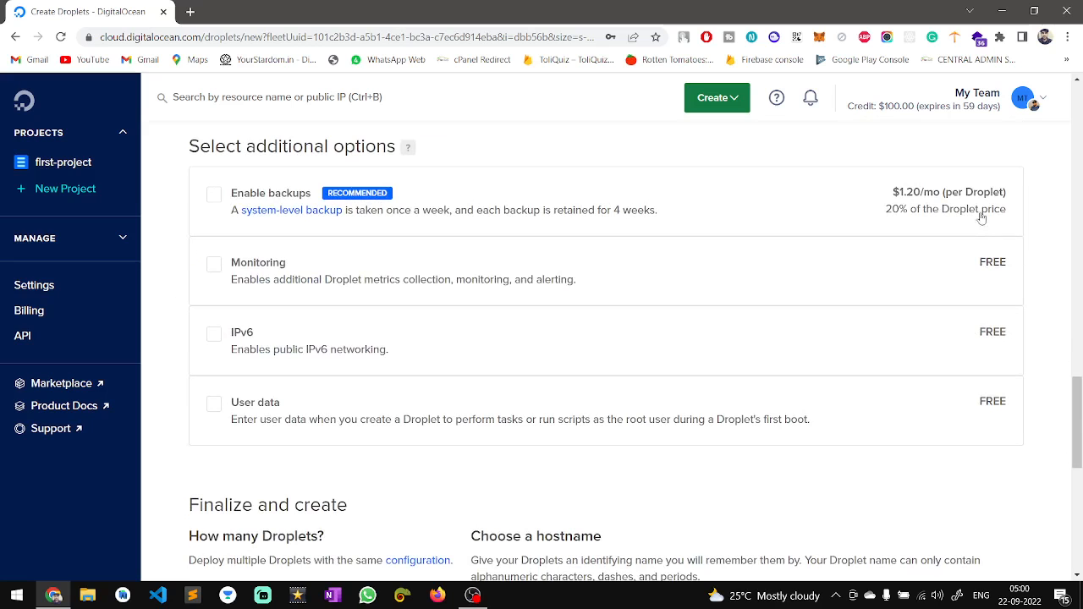
{"action": "left_click", "coordinate": [214, 204]}
{"action": "scroll", "coordinate": [296, 227], "scroll_direction": "up", "scroll_amount": 6}
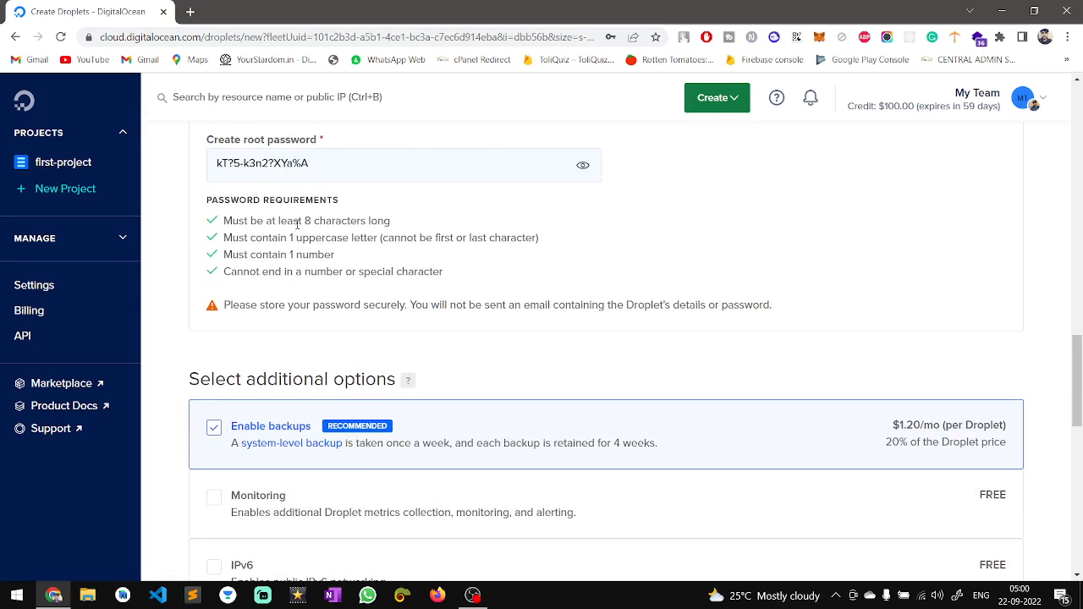
{"action": "scroll", "coordinate": [296, 226], "scroll_direction": "up", "scroll_amount": 8}
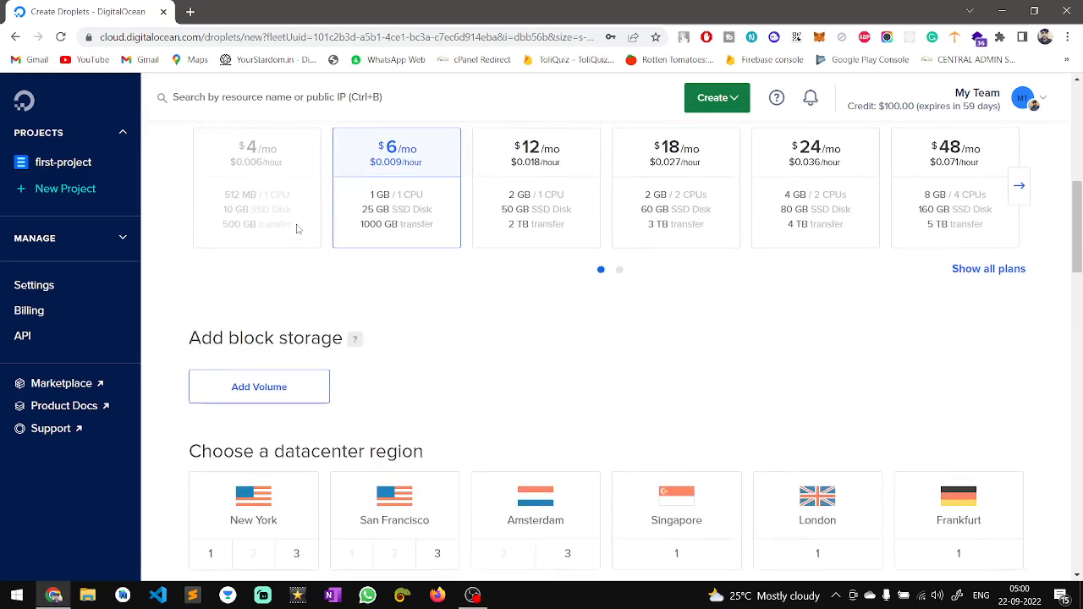
Step: Create the single Droplet in first-project and open the list of Droplets
{"action": "scroll", "coordinate": [296, 227], "scroll_direction": "down", "scroll_amount": 15}
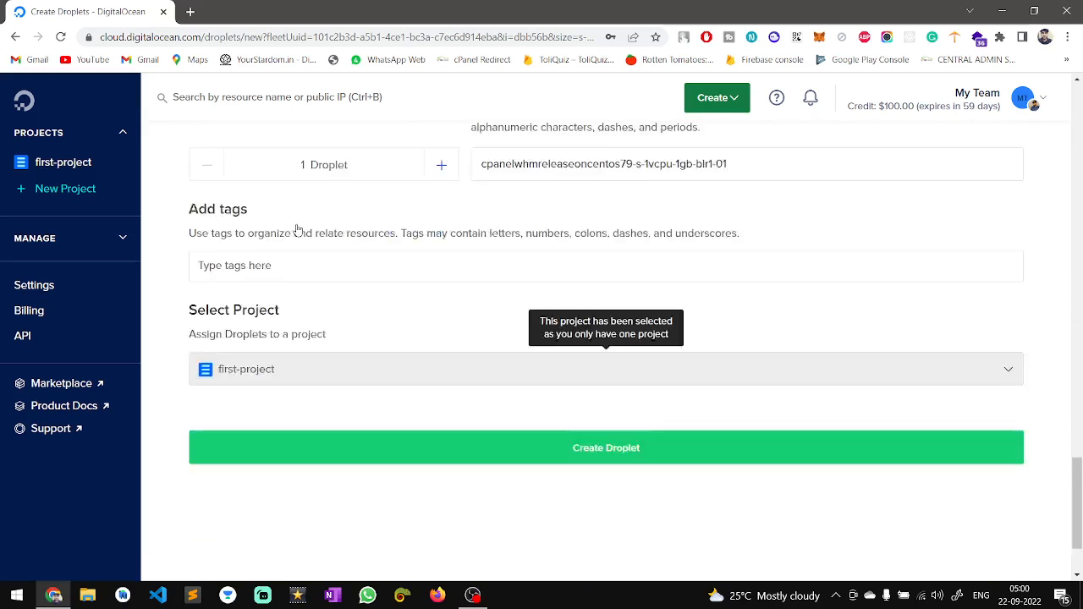
{"action": "left_click", "coordinate": [616, 372]}
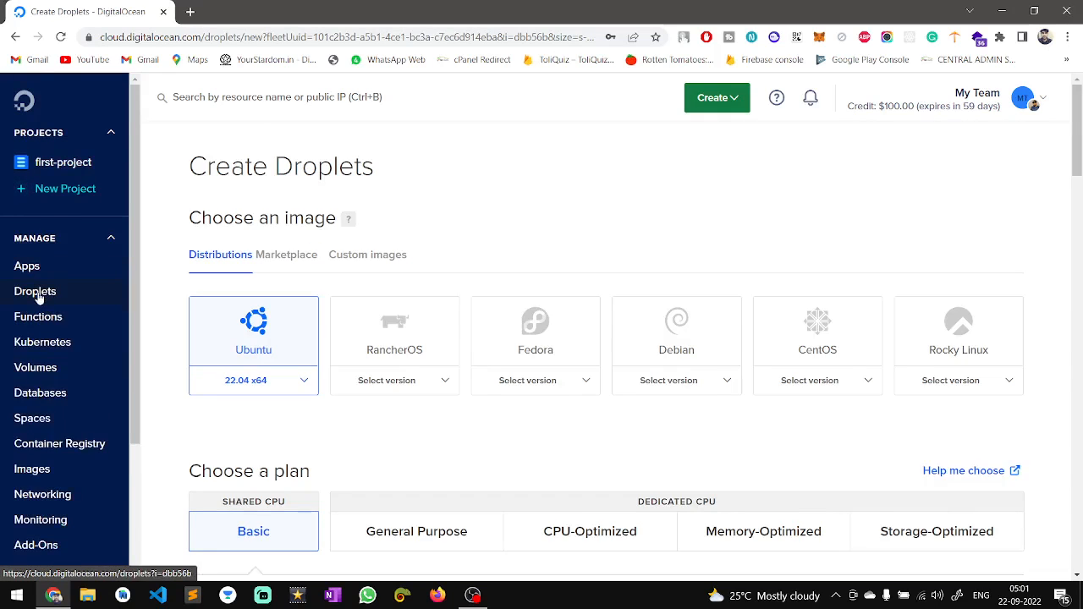
{"action": "left_click", "coordinate": [38, 297]}
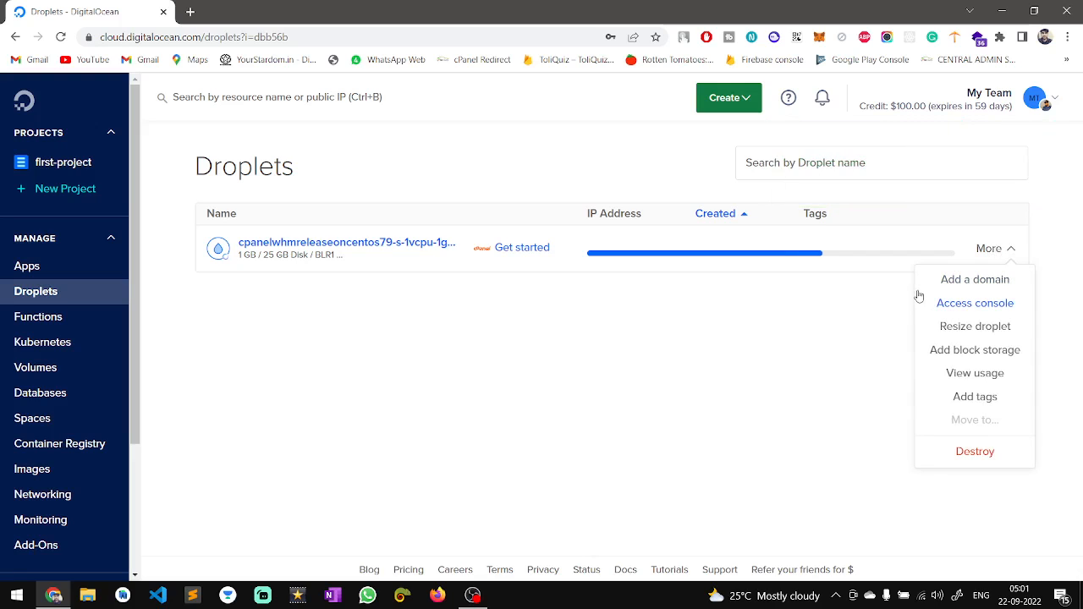
Step: Open the new Droplet's usage view, dismissing the metrics upgrade notice, and examine its bandwidth and CPU usage graphs
{"action": "left_click", "coordinate": [959, 378]}
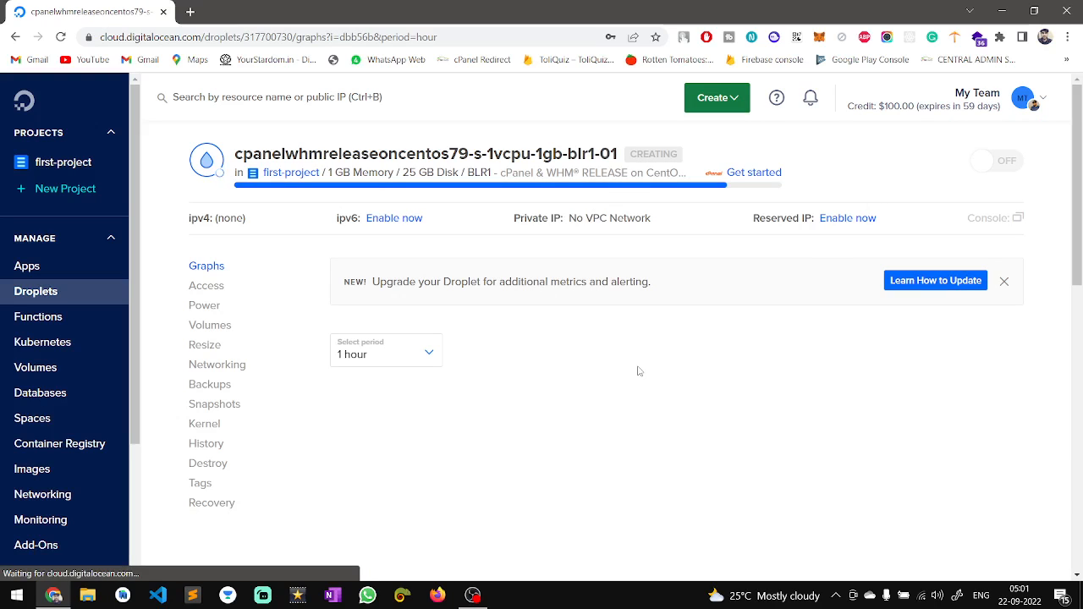
{"action": "left_click", "coordinate": [1006, 282]}
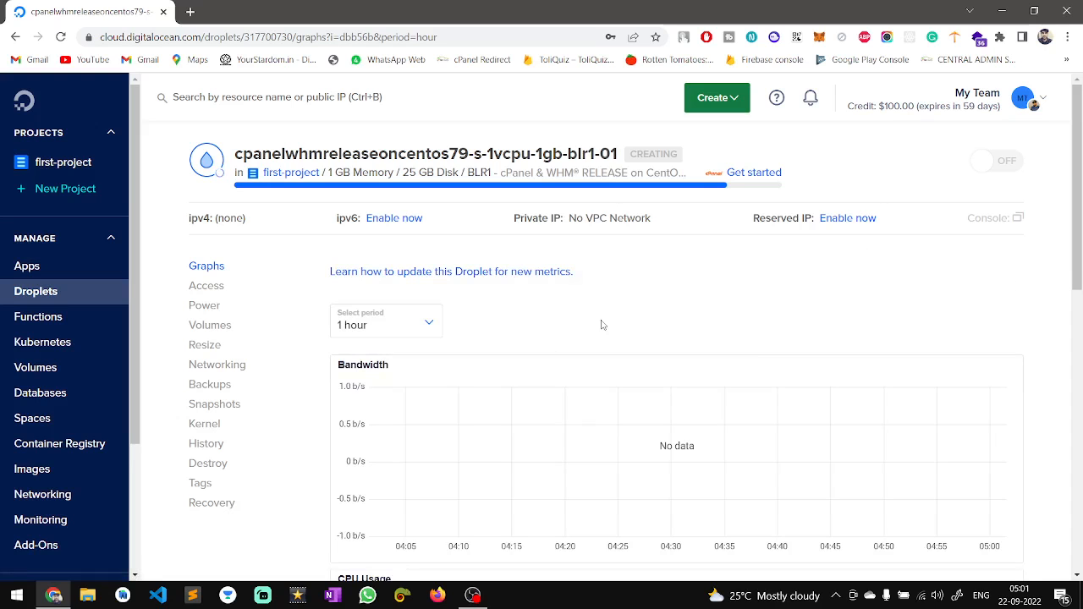
{"action": "scroll", "coordinate": [603, 325], "scroll_direction": "down", "scroll_amount": 4}
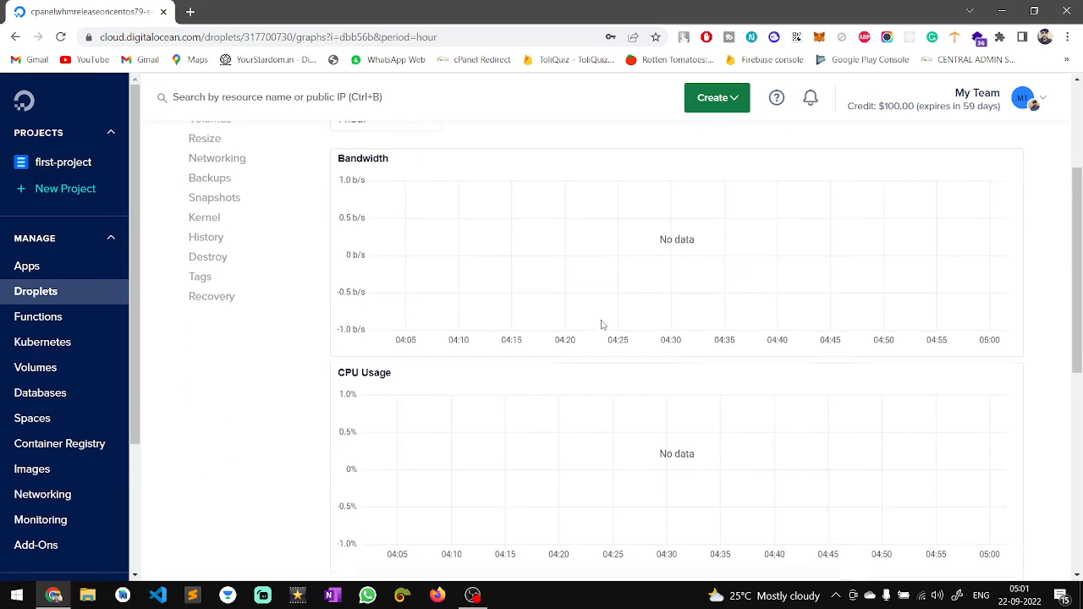
{"action": "scroll", "coordinate": [600, 319], "scroll_direction": "down", "scroll_amount": 3}
{"action": "scroll", "coordinate": [600, 319], "scroll_direction": "up", "scroll_amount": 5}
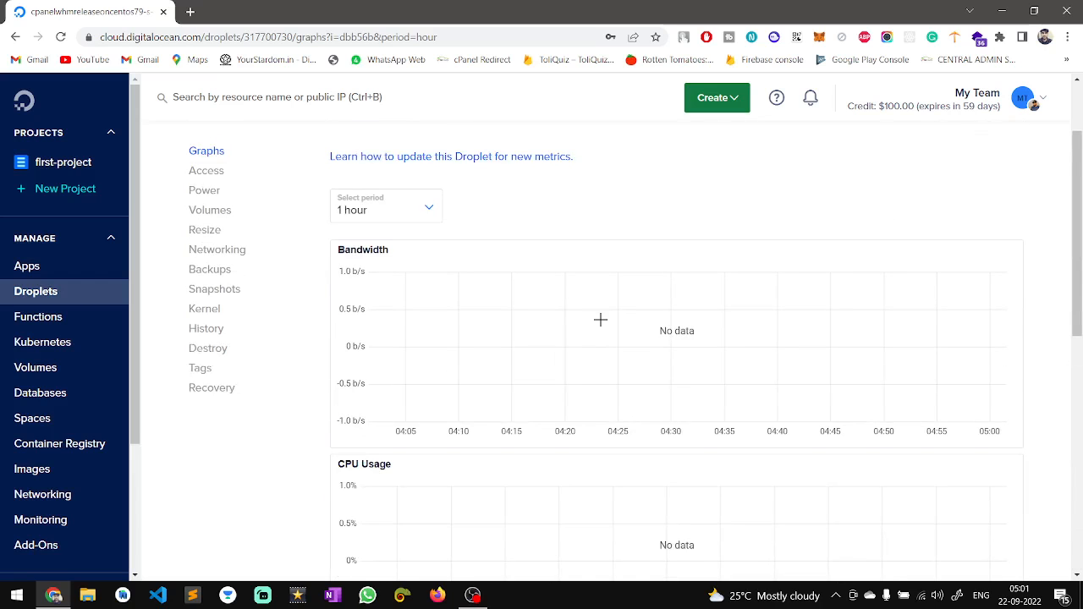
{"action": "scroll", "coordinate": [600, 319], "scroll_direction": "up", "scroll_amount": 2}
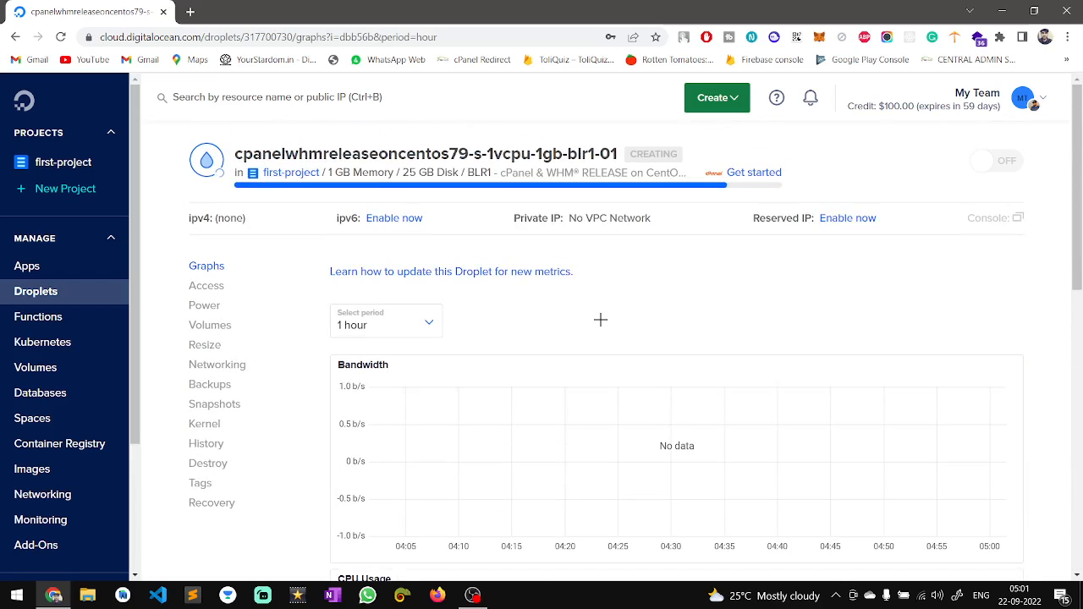
{"action": "left_click", "coordinate": [402, 334]}
{"action": "left_click", "coordinate": [428, 320]}
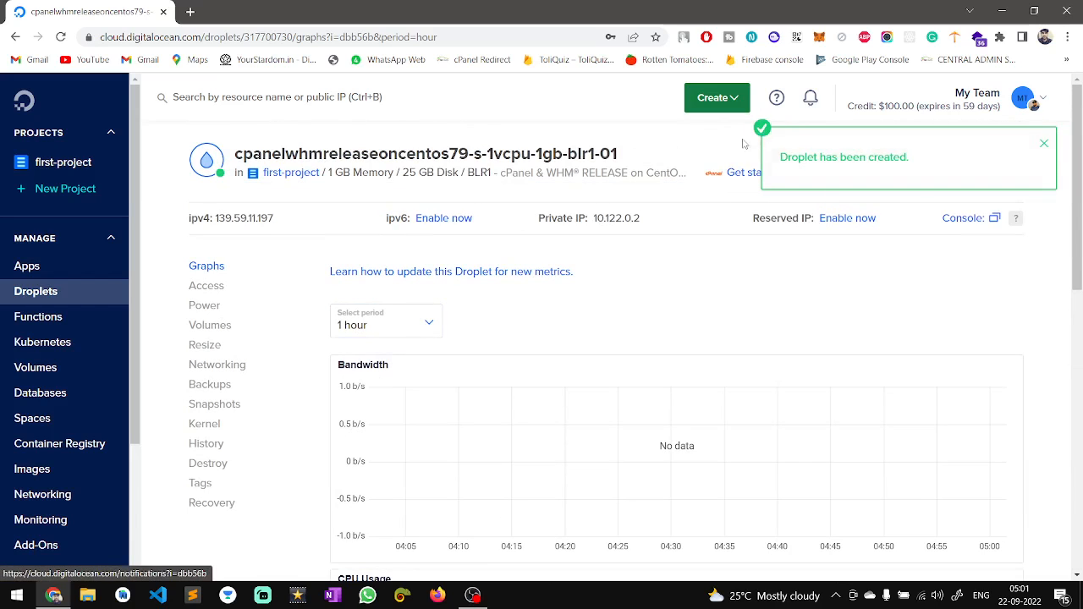
Step: Rename the Droplet to myCPanel and save the new name
{"action": "left_click", "coordinate": [733, 175]}
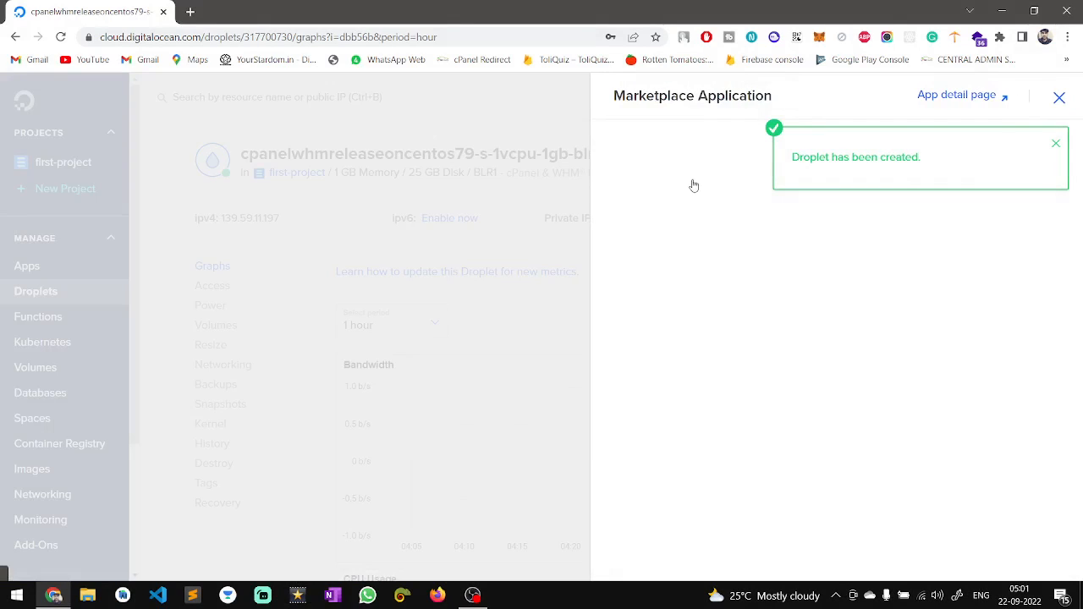
{"action": "double_click", "coordinate": [541, 156]}
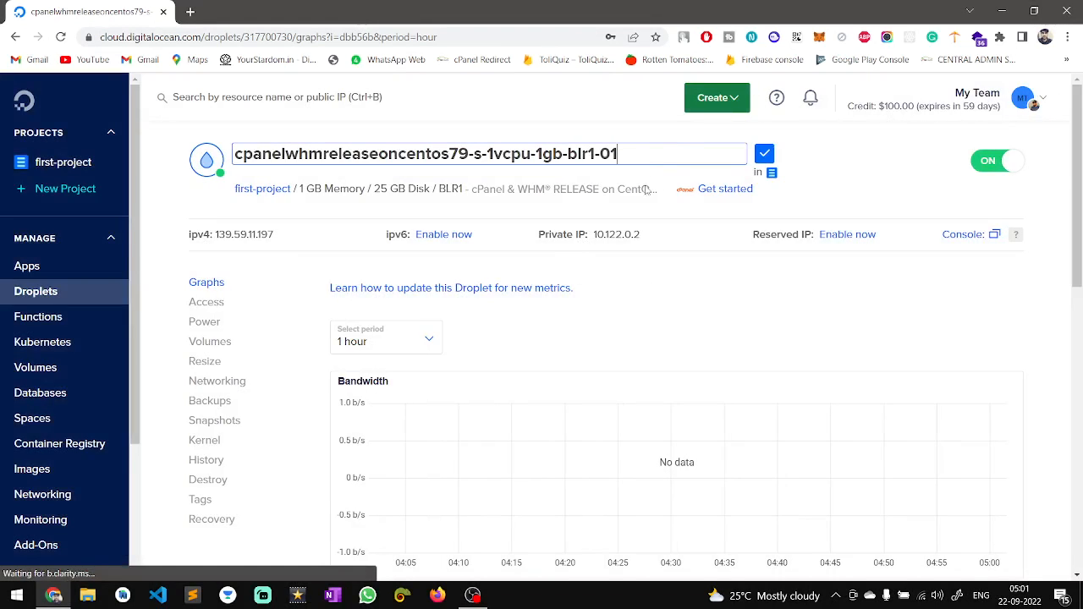
{"action": "left_click_drag", "start_coordinate": [663, 154], "coordinate": [206, 158]}
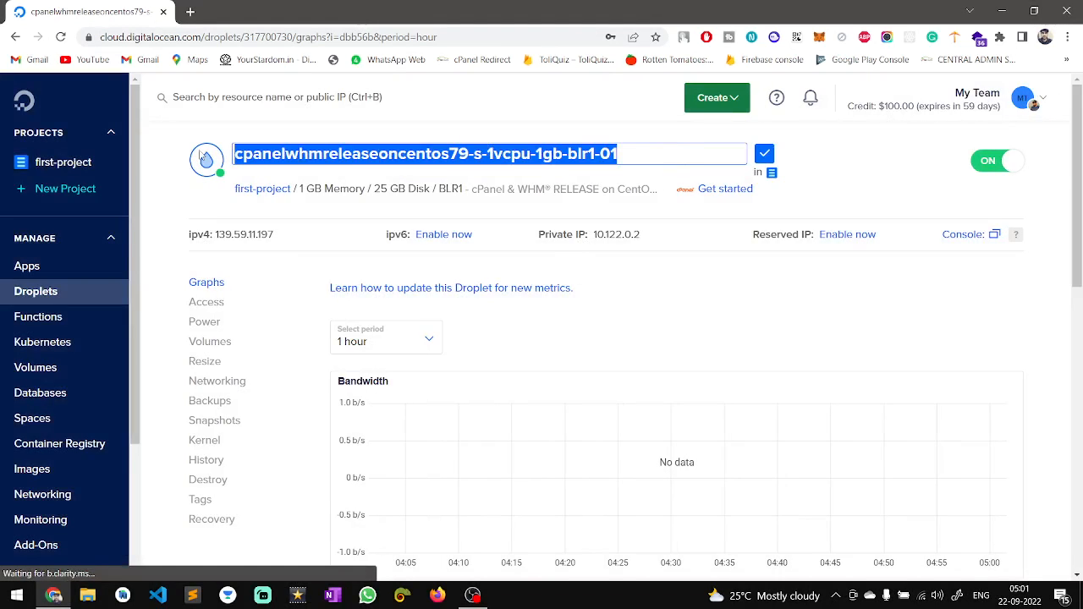
{"action": "type", "text": "myCPanel"}
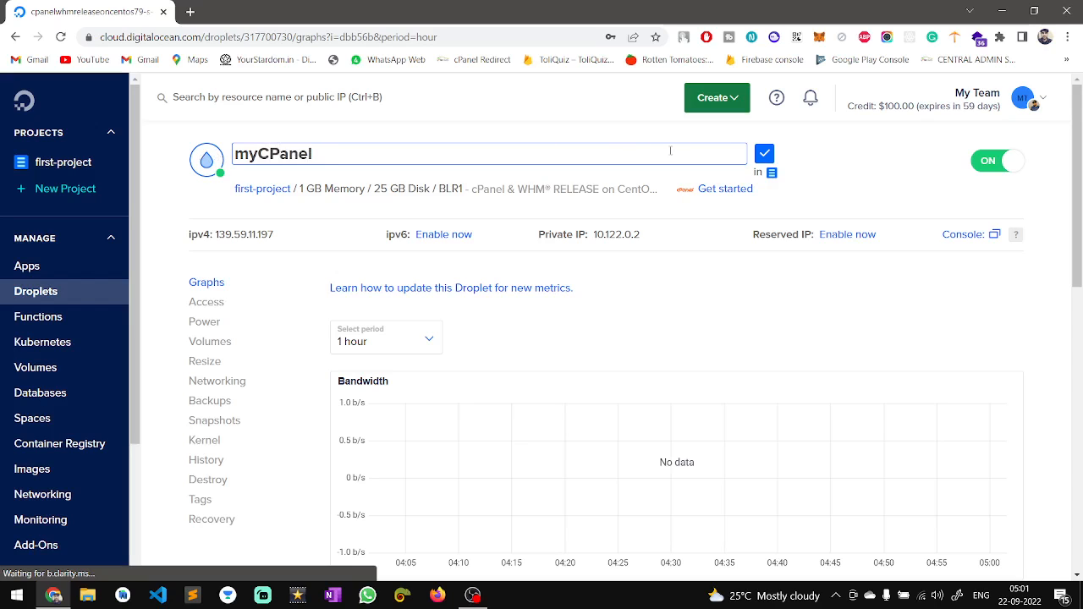
{"action": "left_click", "coordinate": [764, 154]}
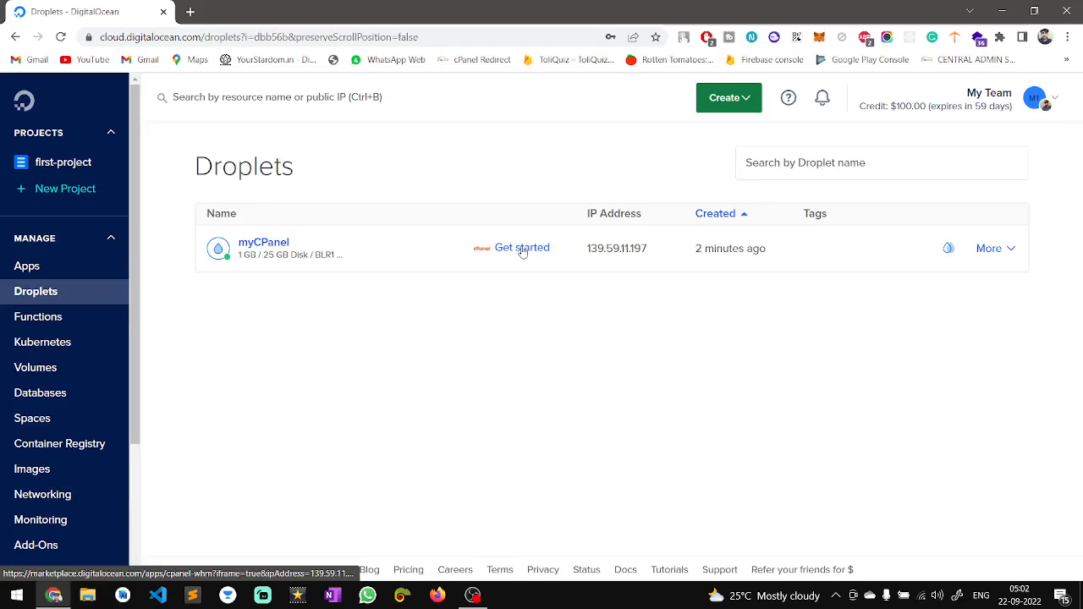
{"action": "left_click", "coordinate": [522, 249]}
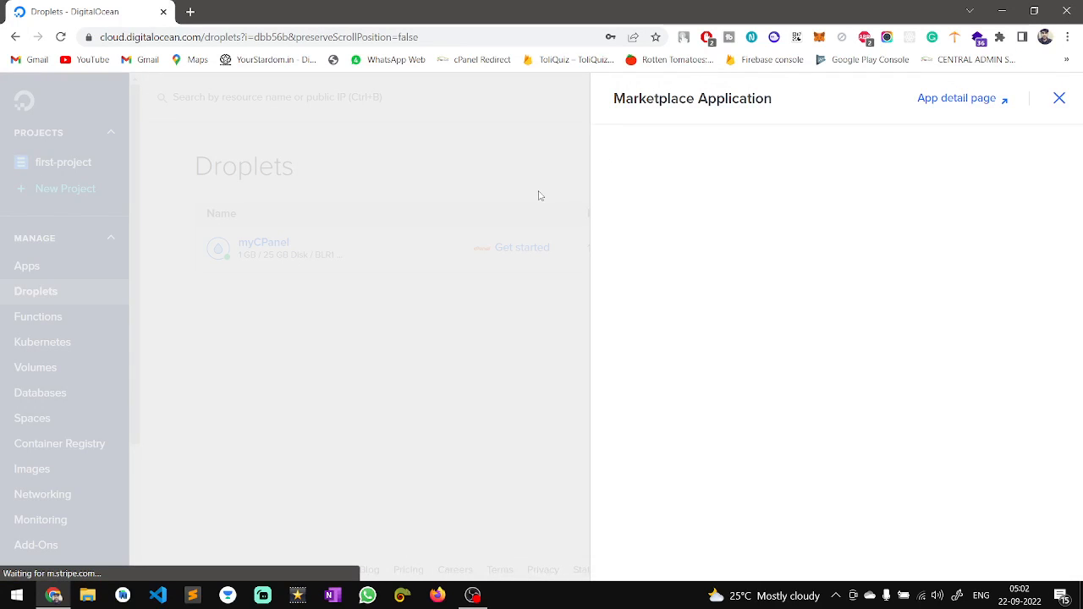
{"action": "left_click", "coordinate": [539, 196]}
{"action": "left_click", "coordinate": [990, 248]}
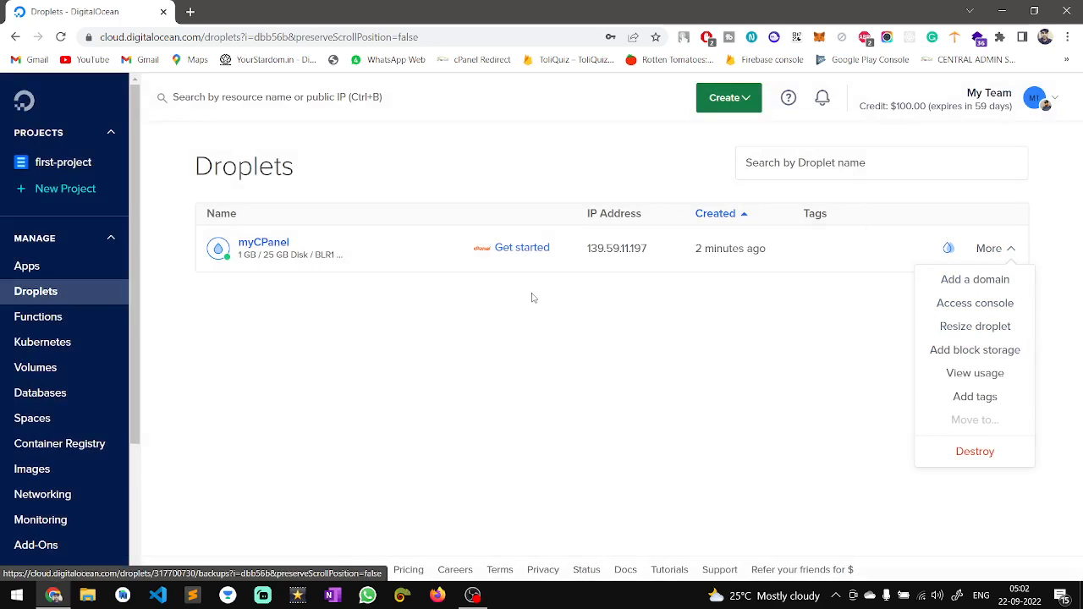
{"action": "left_click", "coordinate": [588, 251]}
Step: Copy the myCPanel Droplet's IP address and try to load 139.59.11.197 in a new browser tab
{"action": "left_click", "coordinate": [594, 249]}
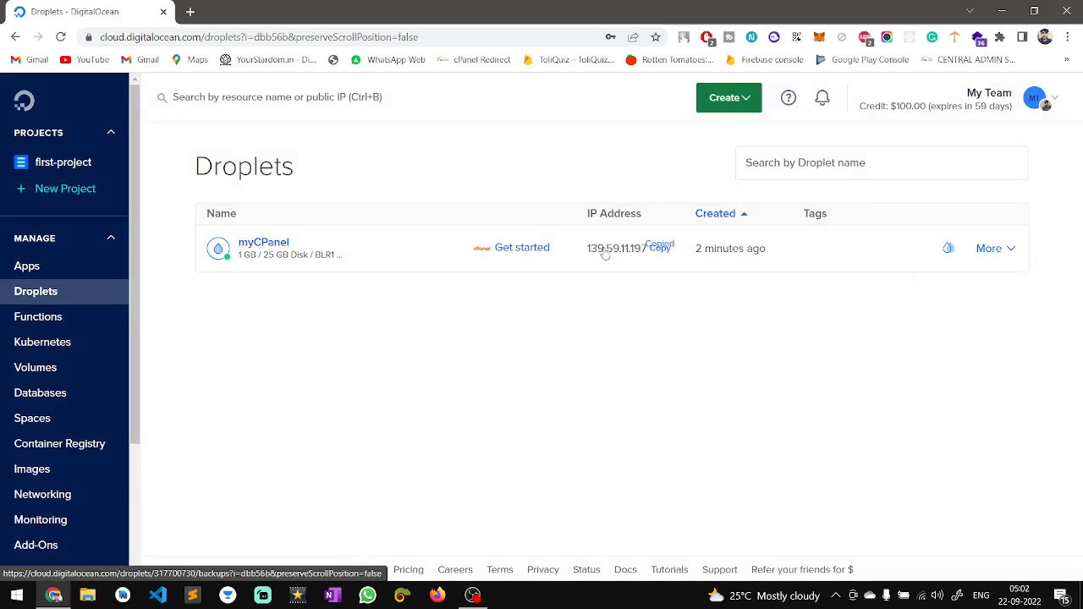
{"action": "left_click", "coordinate": [190, 12]}
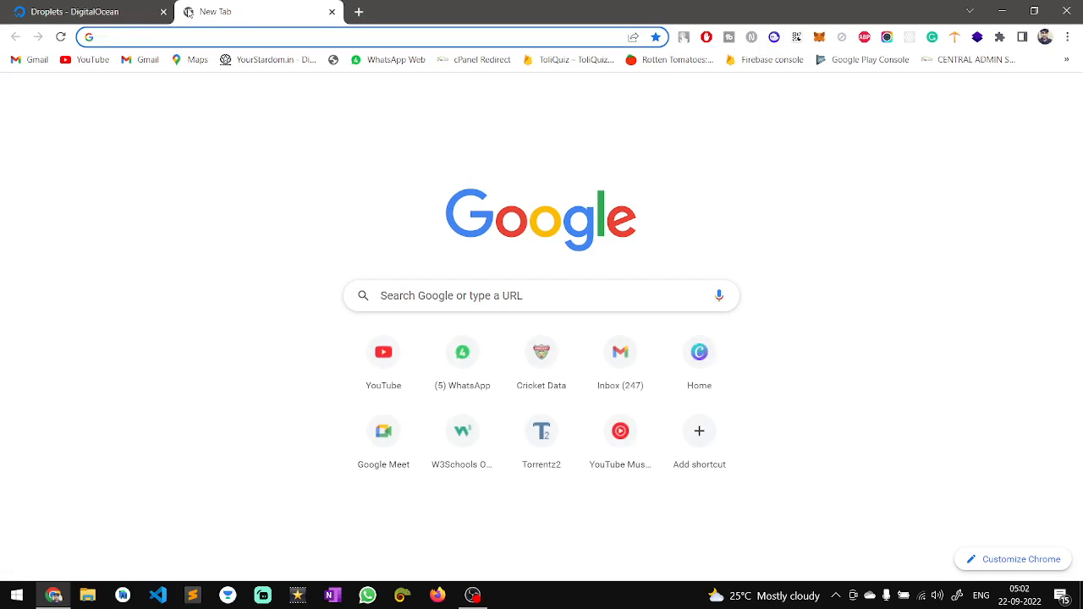
{"action": "type", "text": "139.59.11.197"}
{"action": "key", "text": "Return"}
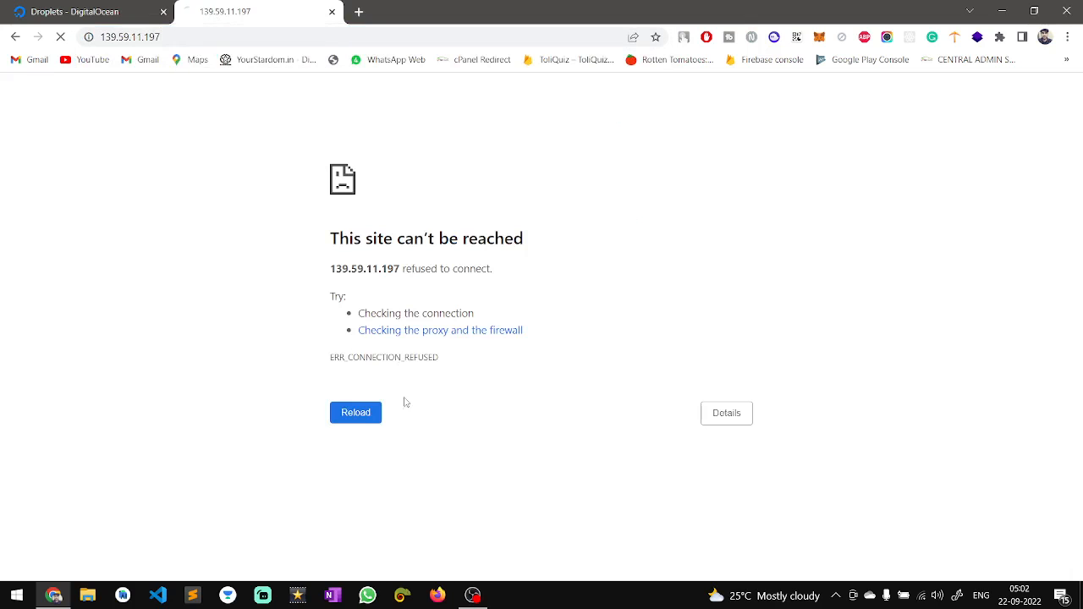
{"action": "left_click", "coordinate": [362, 418]}
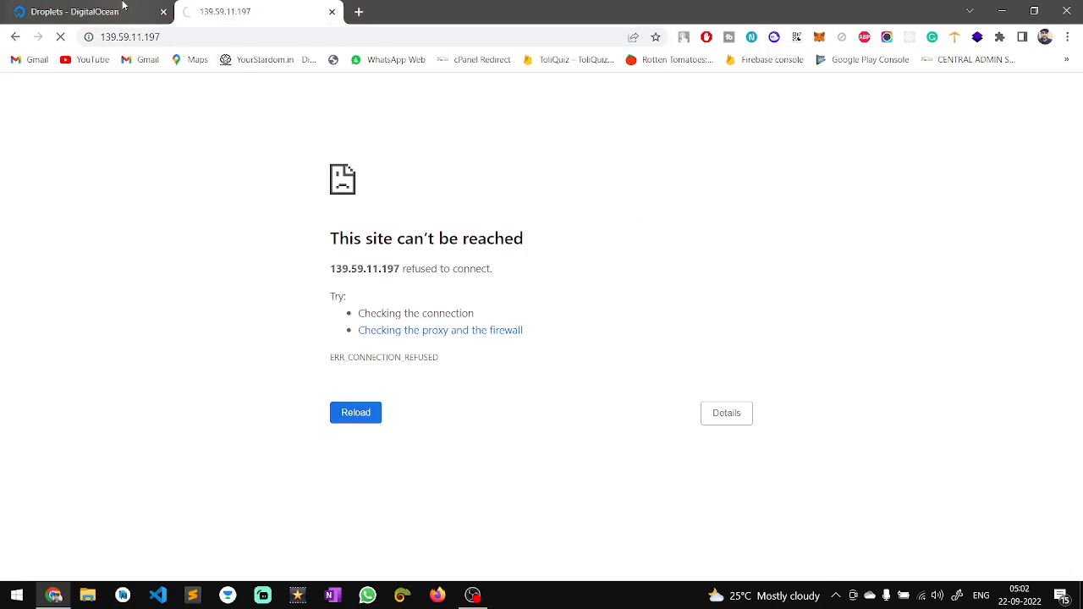
Step: Open myCPanel's usage view from the Droplets list, dismiss the console notice, and launch the Droplet's console
{"action": "left_click", "coordinate": [123, 6]}
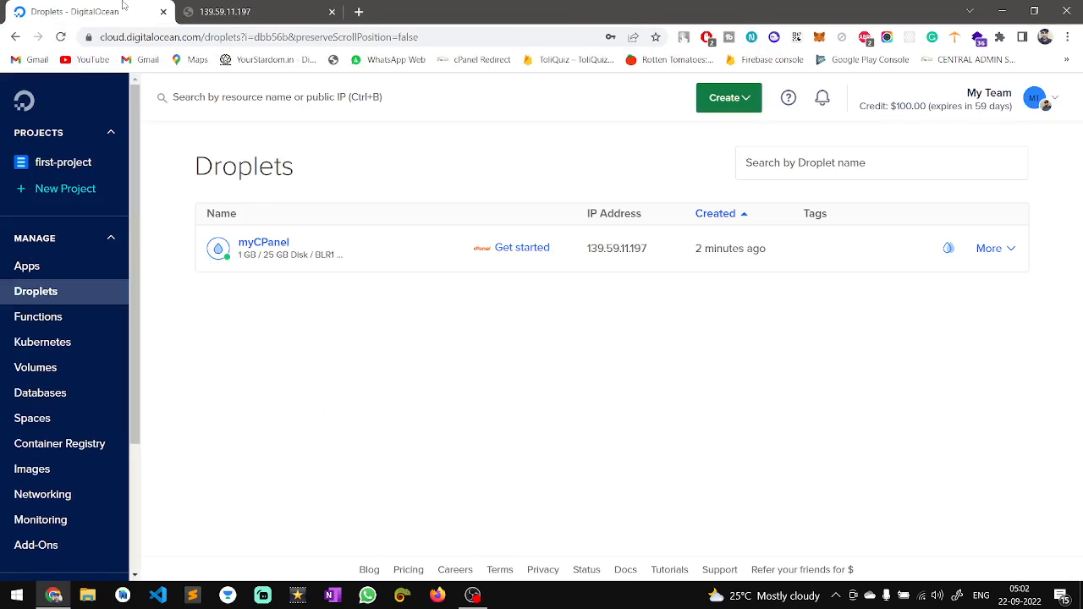
{"action": "left_click", "coordinate": [984, 252]}
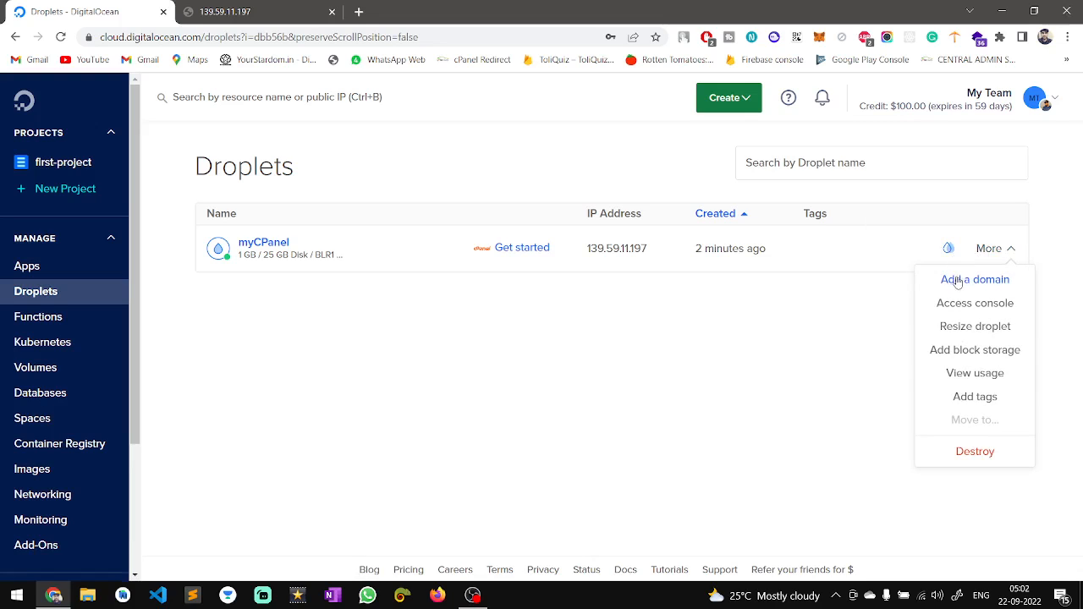
{"action": "left_click", "coordinate": [962, 373]}
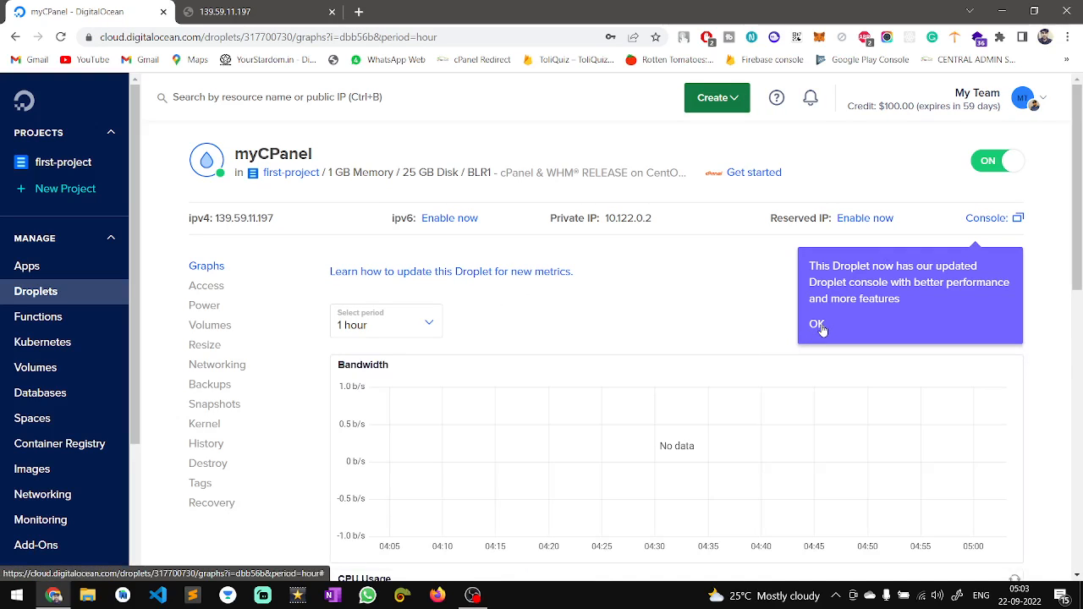
{"action": "left_click", "coordinate": [818, 325]}
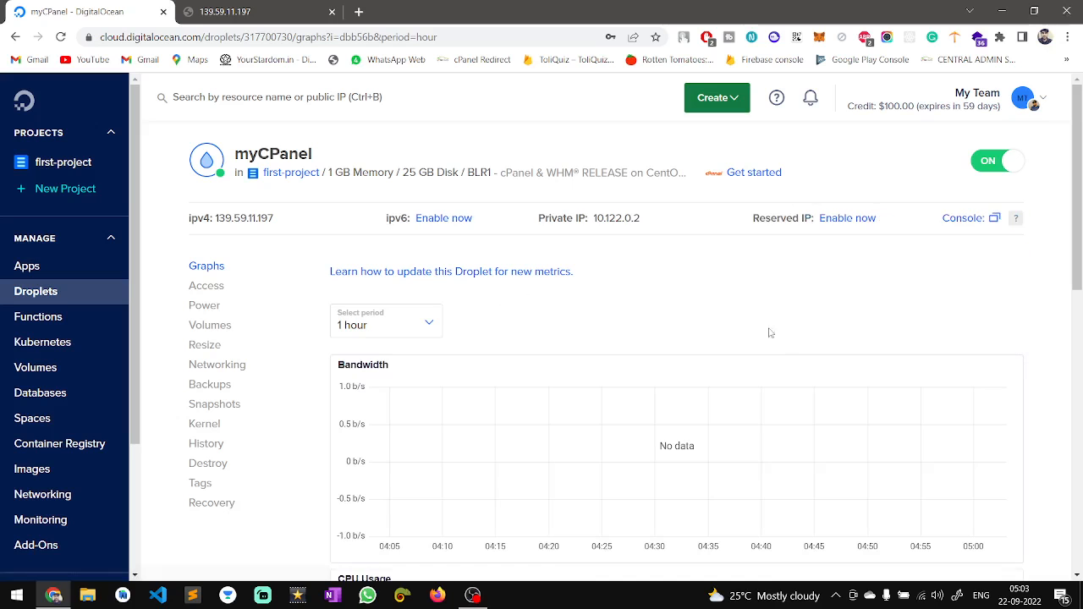
{"action": "scroll", "coordinate": [723, 326], "scroll_direction": "down", "scroll_amount": 1}
{"action": "scroll", "coordinate": [724, 326], "scroll_direction": "down", "scroll_amount": 4}
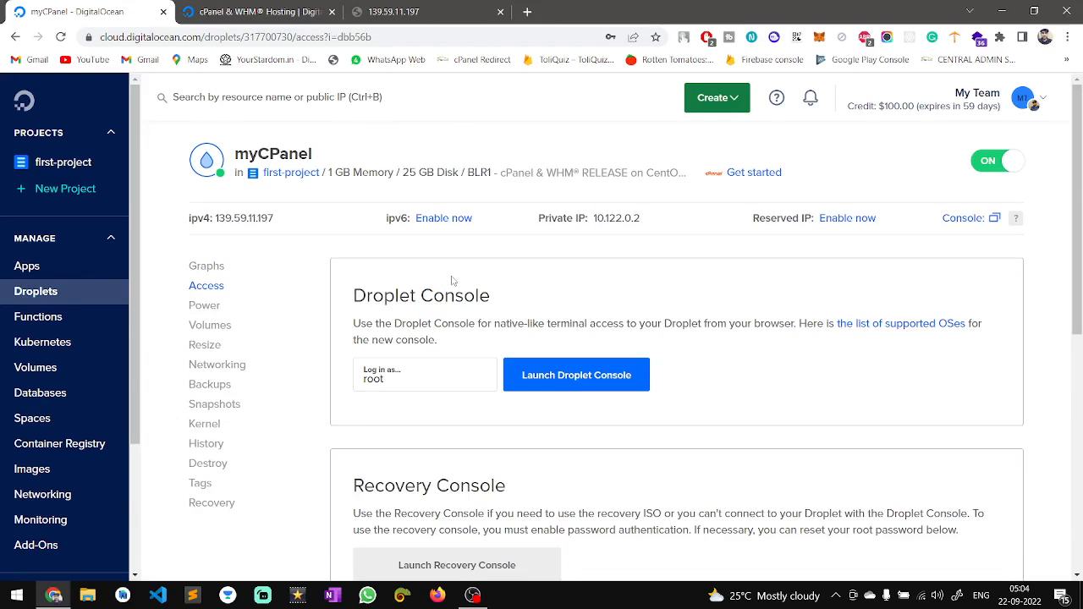
{"action": "left_click", "coordinate": [973, 218]}
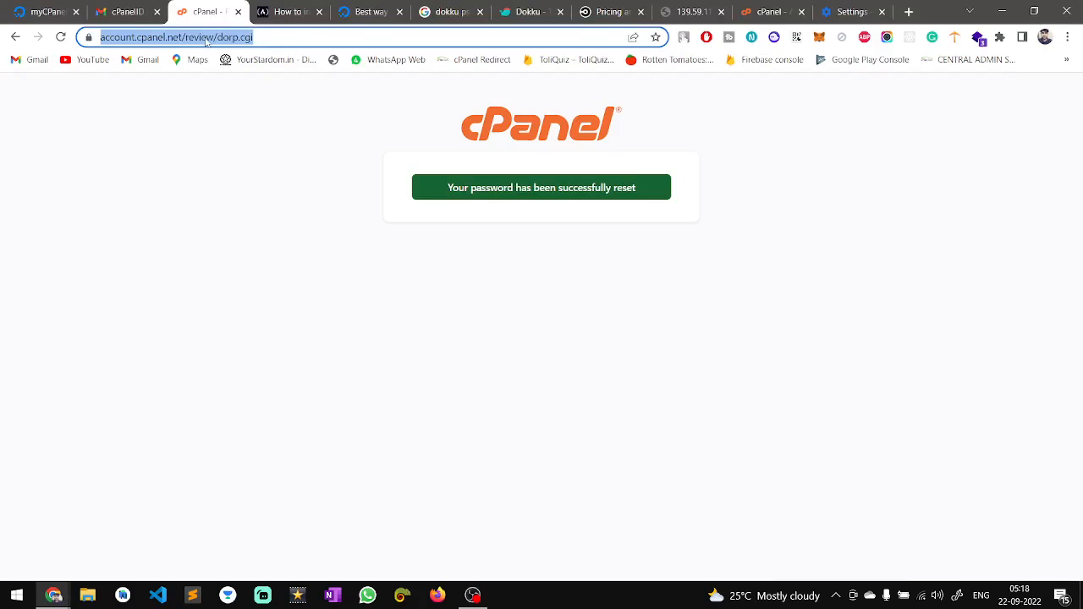
Step: Copy the Droplet's IPv4 address and load 139.59.11.197:2087 in the adjacent mail tab to reach the WHM login page
{"action": "left_click", "coordinate": [38, 11]}
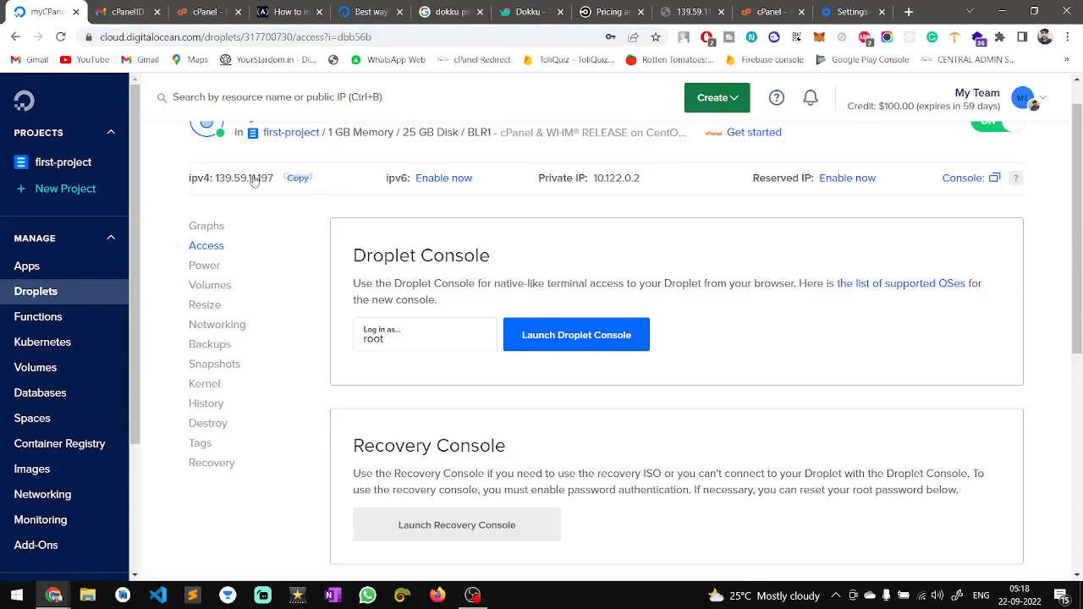
{"action": "left_click", "coordinate": [148, 11]}
{"action": "left_click", "coordinate": [142, 36]}
{"action": "type", "text": "139.59.11.197"}
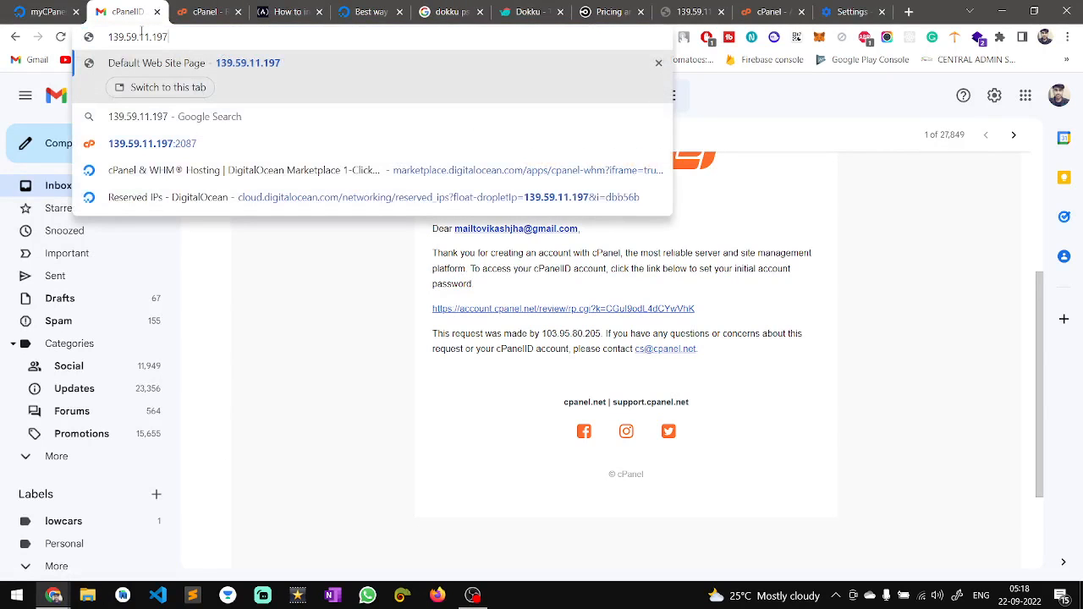
{"action": "type", "text": ":2087"}
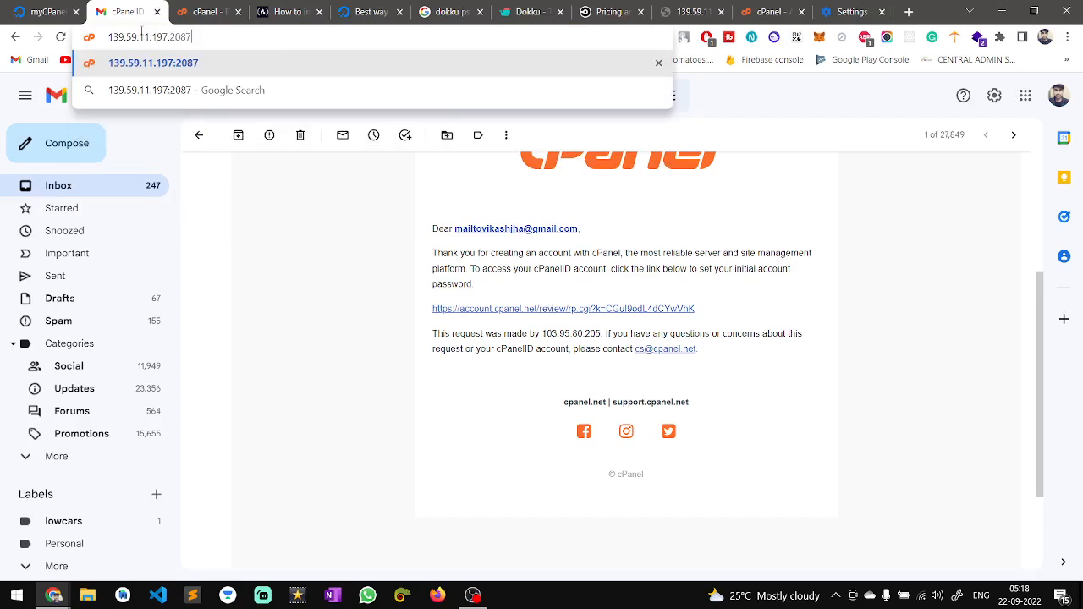
{"action": "key", "text": "Return"}
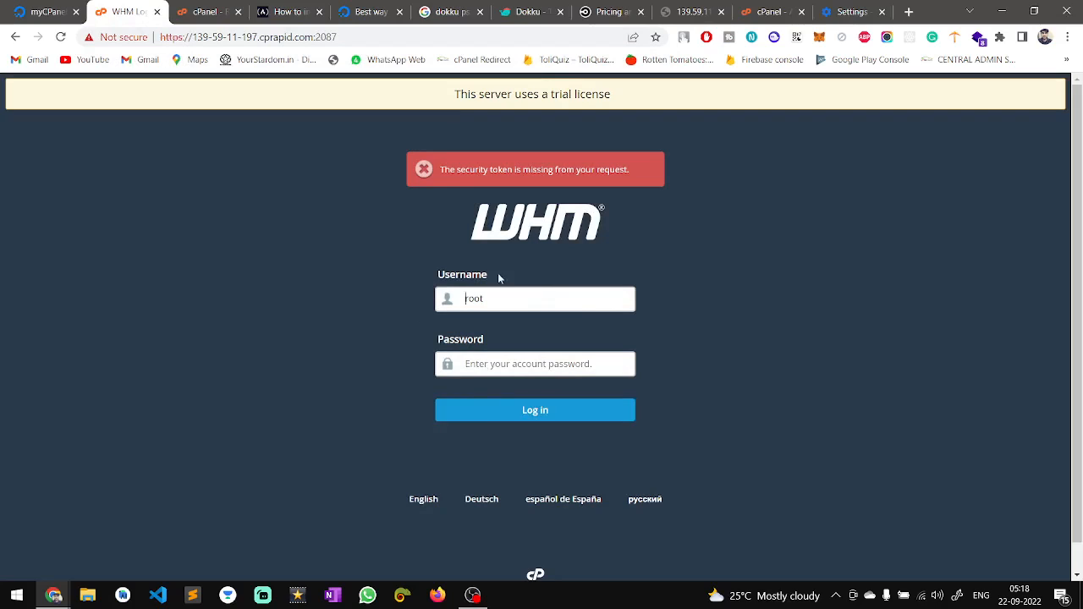
Step: Start entering the root account's password in the WHM login form
{"action": "left_click", "coordinate": [489, 363]}
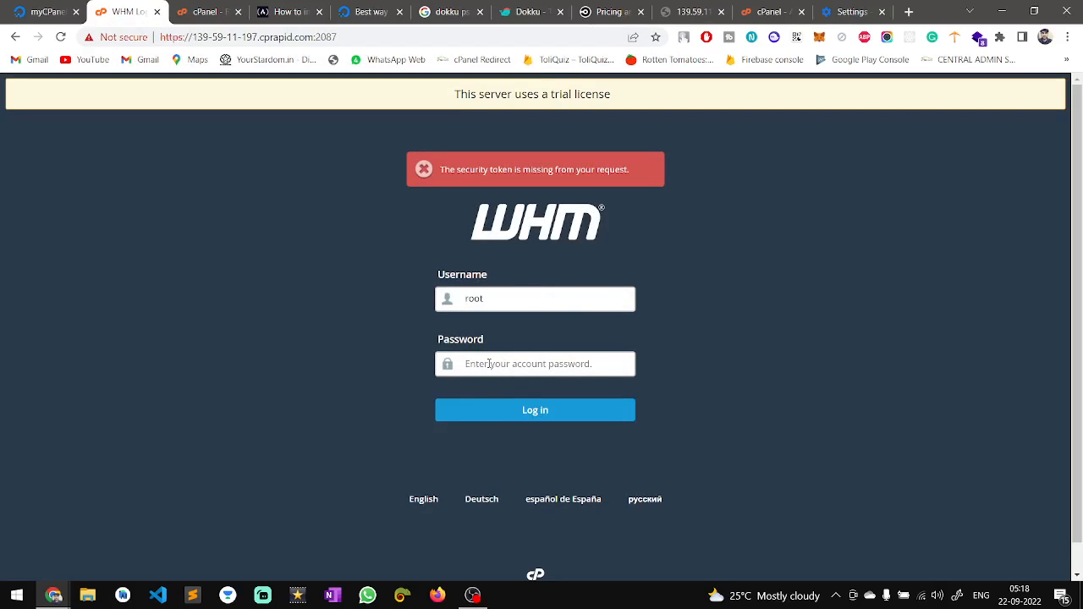